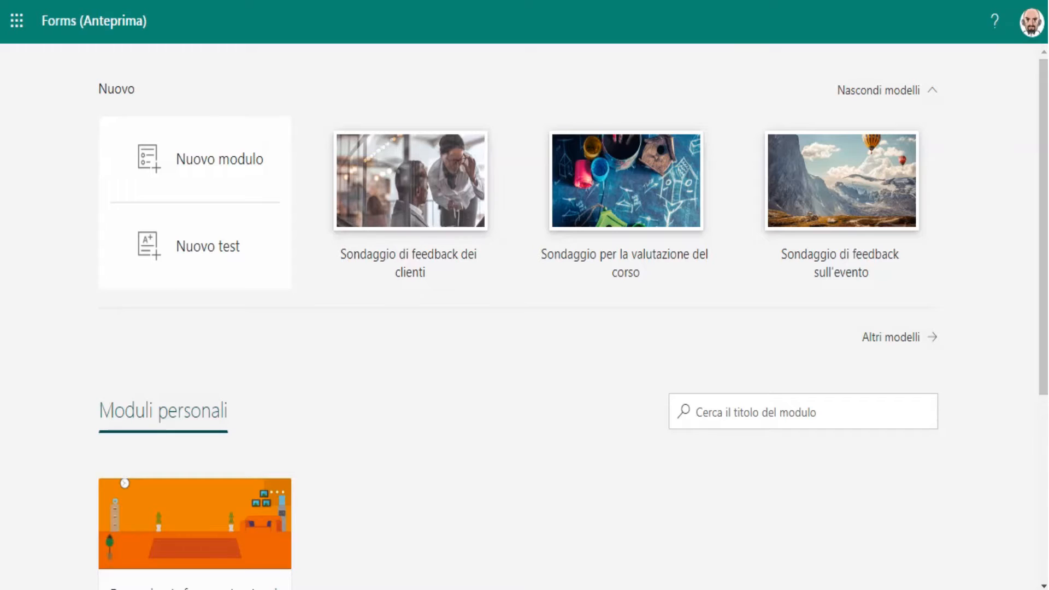
Step: Create a new blank form and title it "Aggiornamento database"
click(199, 158)
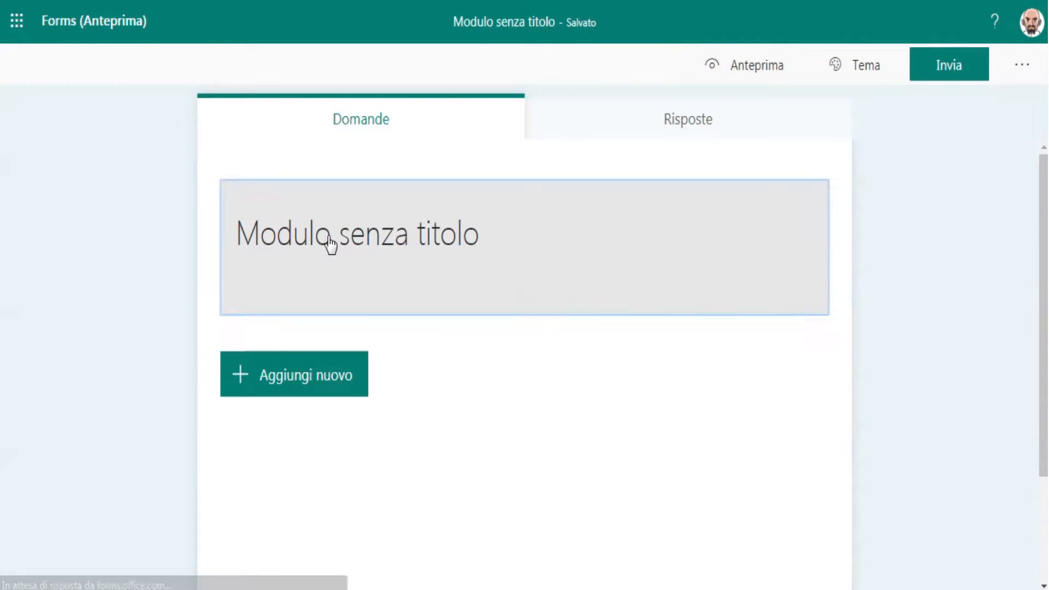
click(329, 239)
text(Ag)
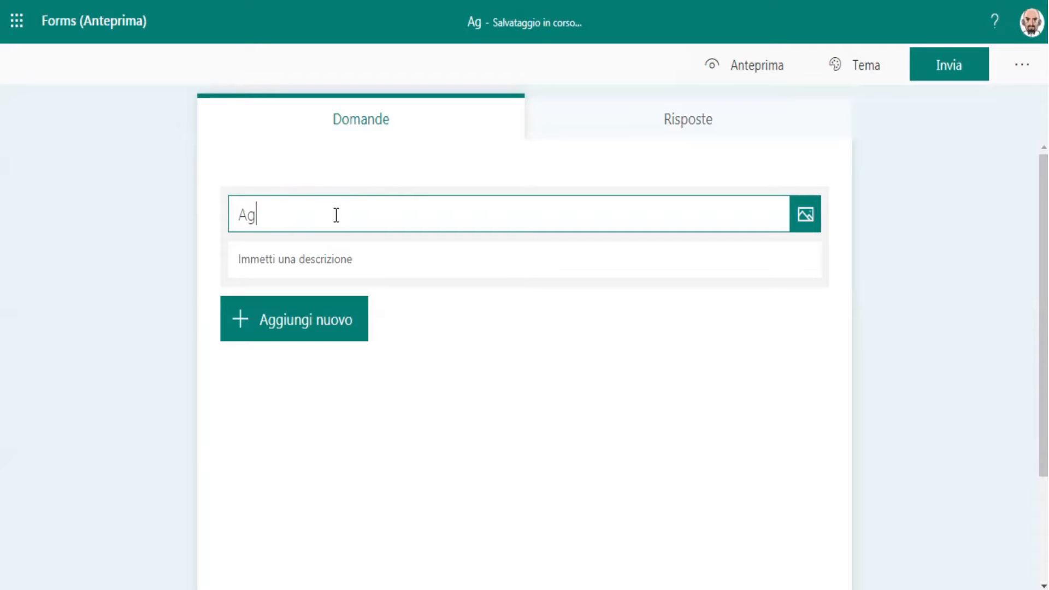
text(giornamen)
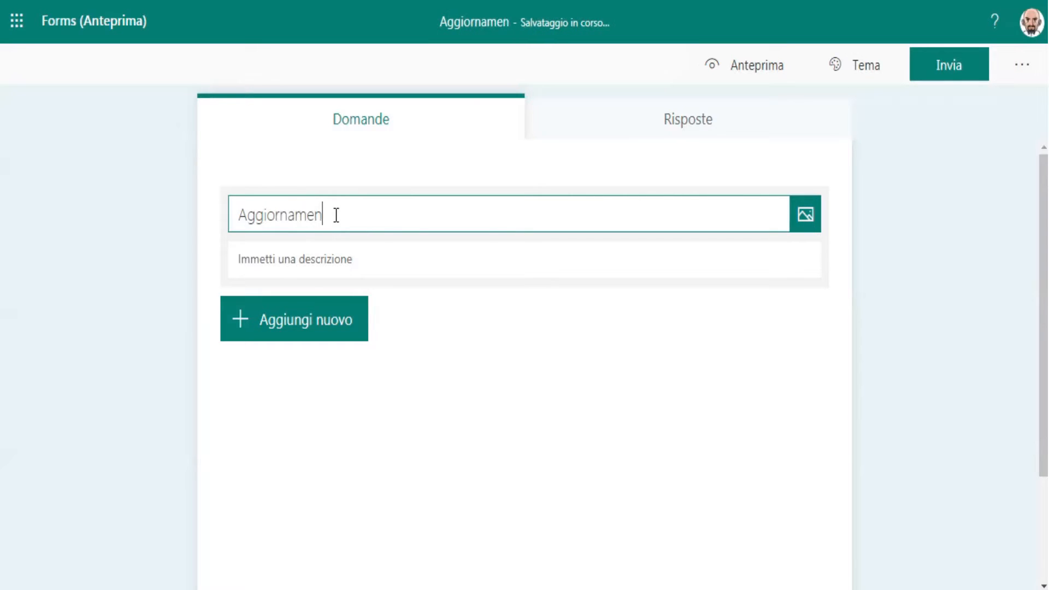
text(to databa)
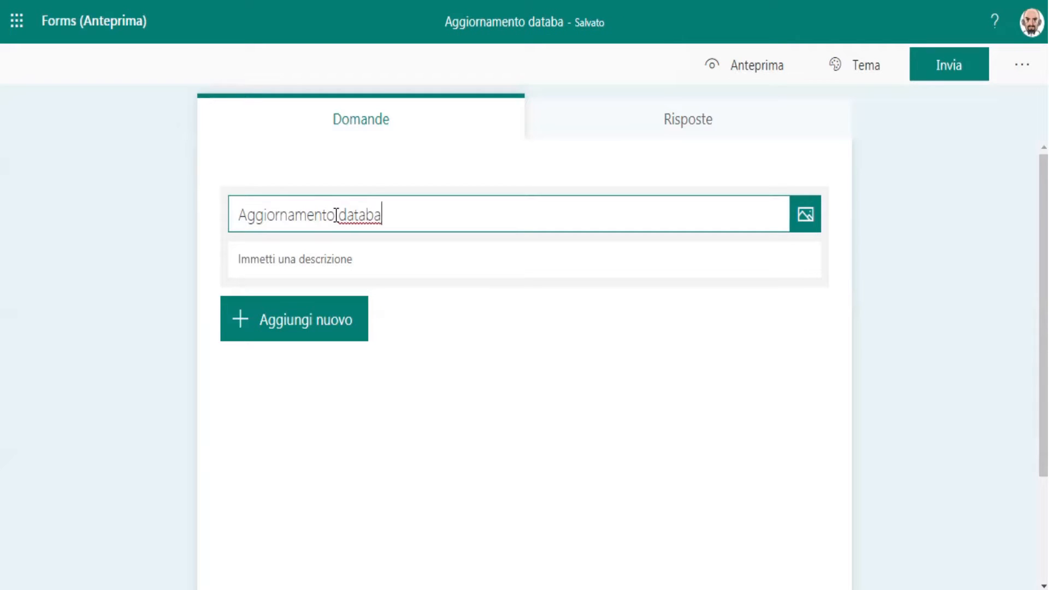
text(se)
Step: Enter the form description "Caro iscritto, quest'anno abbiamo deciso di ........" below the title
click(307, 265)
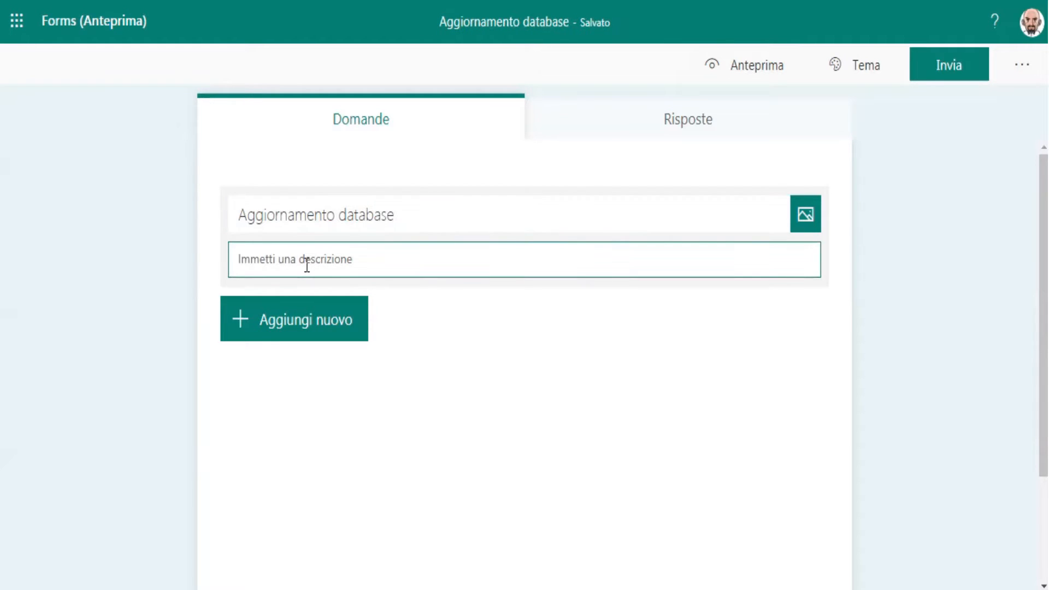
text(Caro iscritto,)
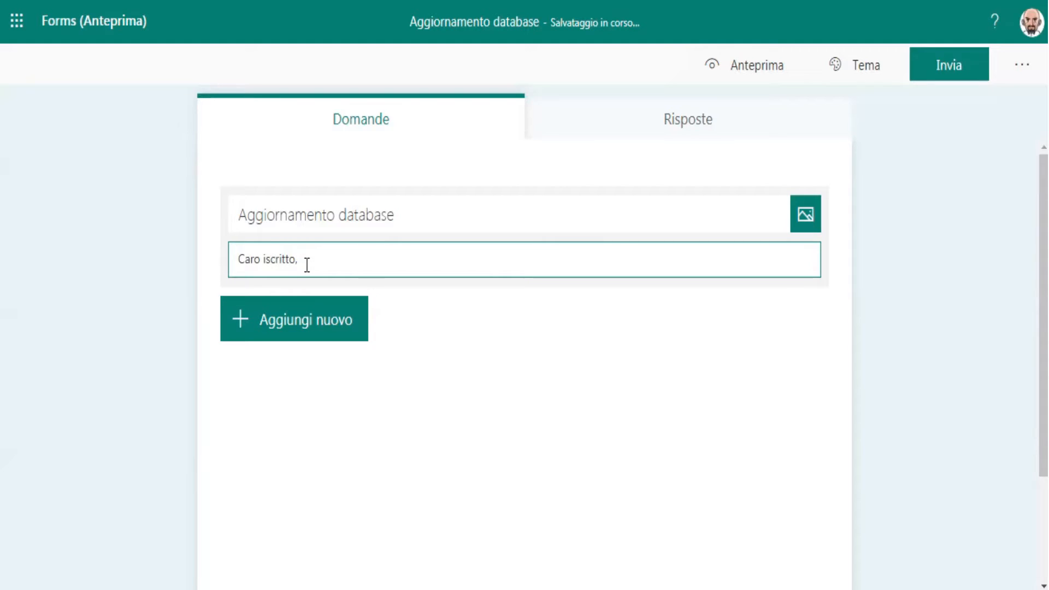
text( quest'anno abbiamo deciso di .......)
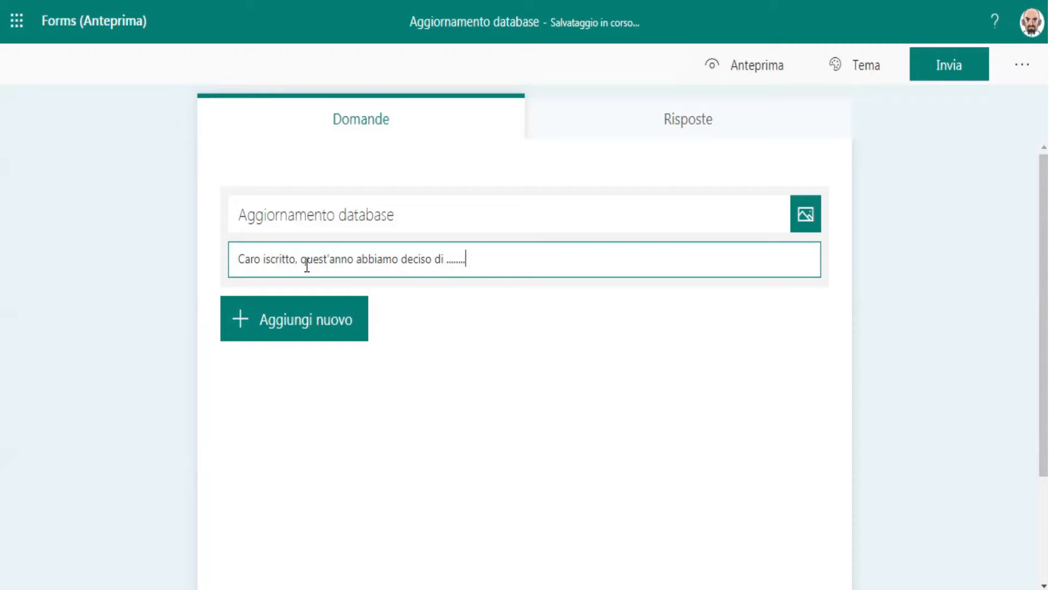
Step: Add a text question to the form and word it "Numero di tessera"
click(298, 336)
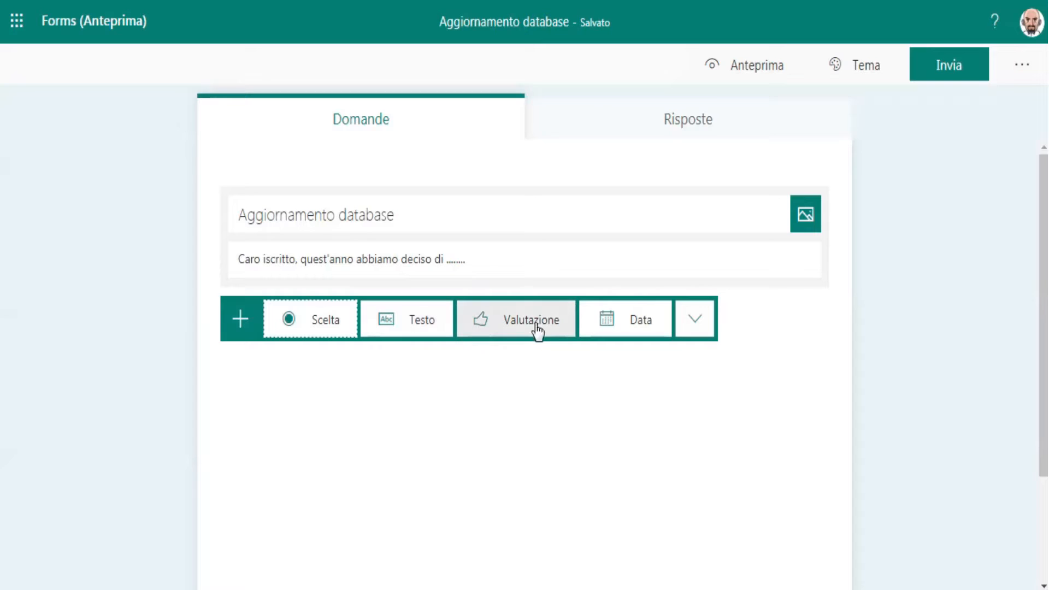
click(695, 323)
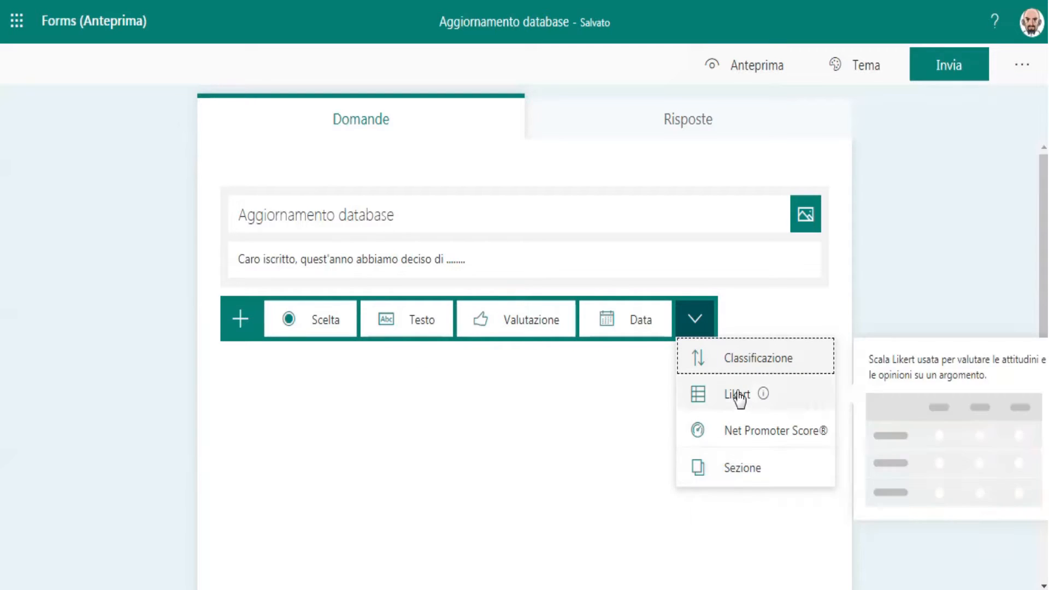
click(387, 322)
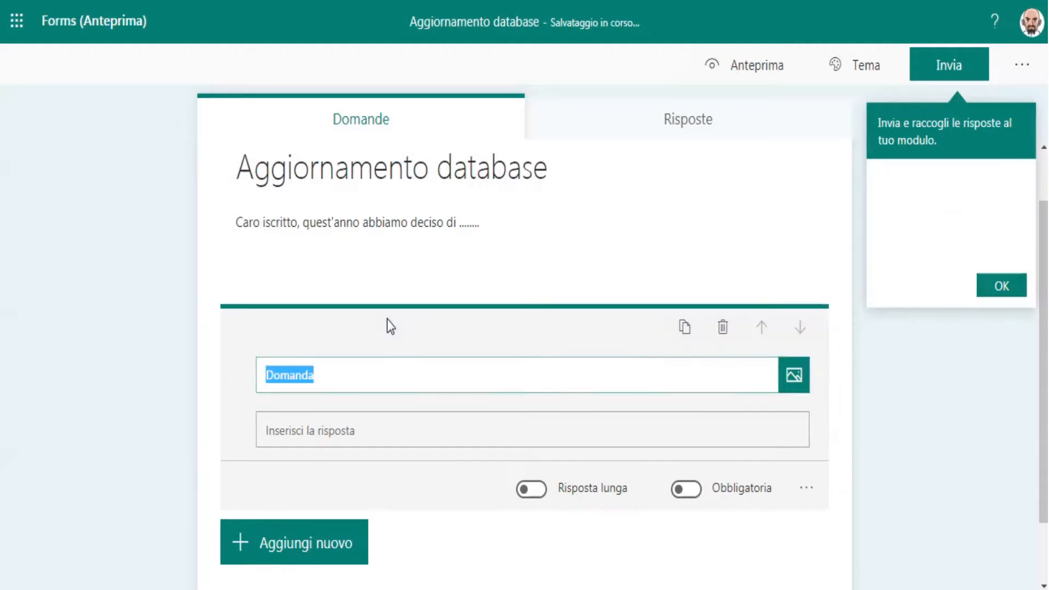
text(N)
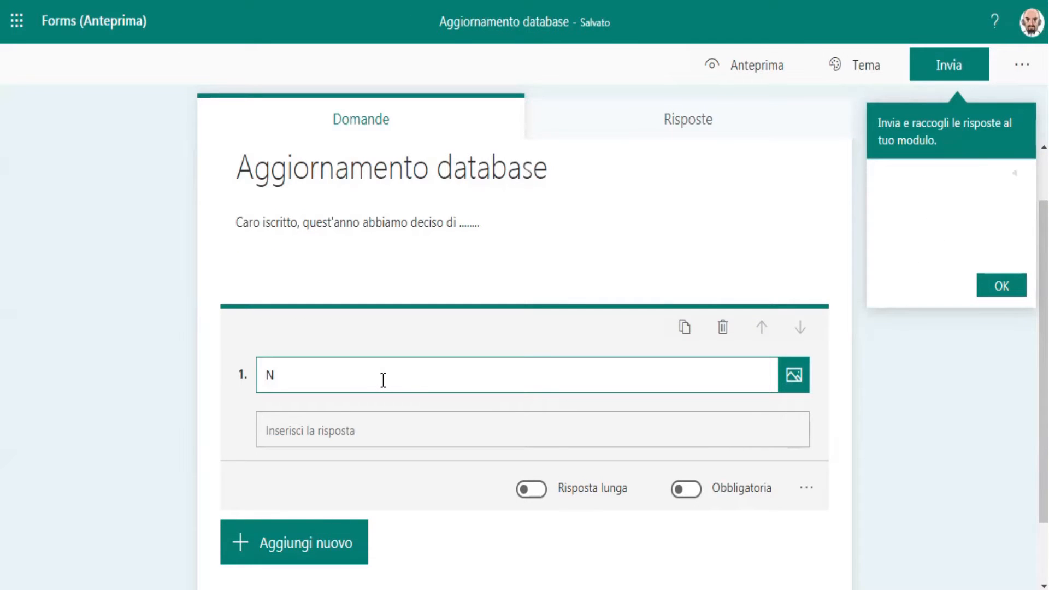
text(umero di )
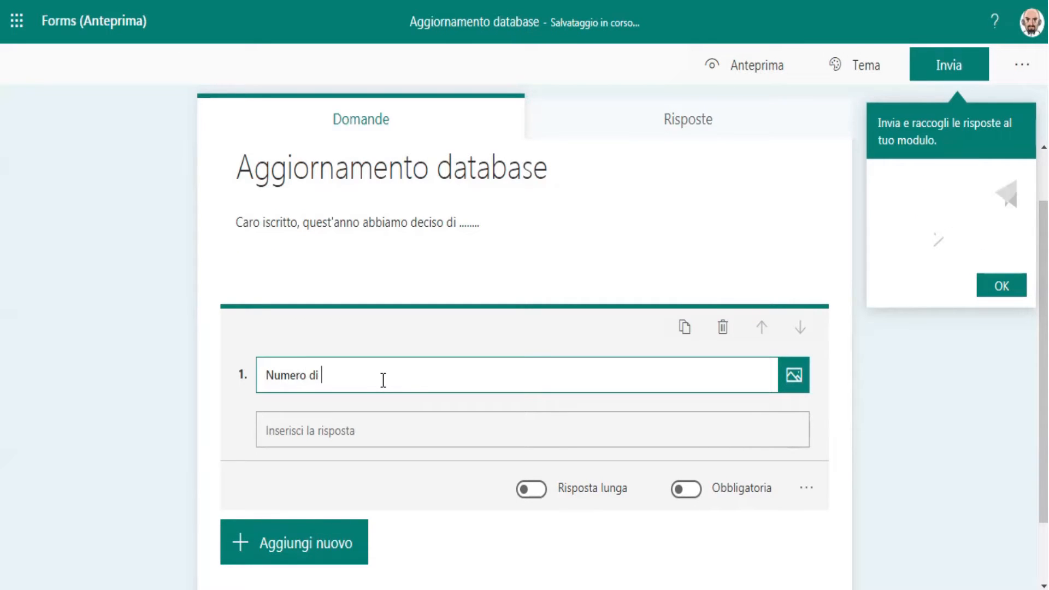
text(tessera)
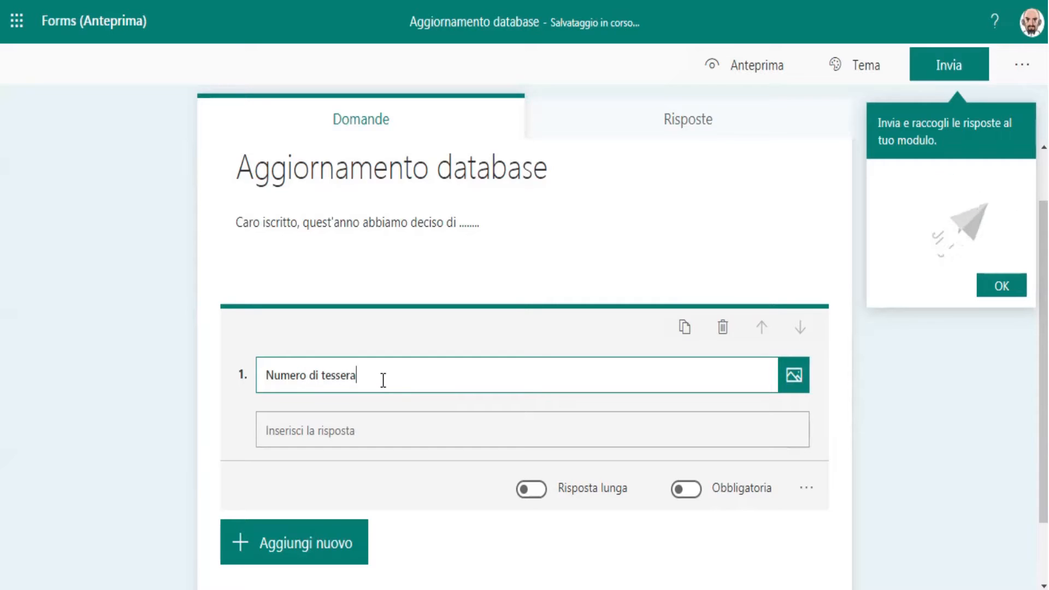
Step: Make the "Numero di tessera" question required and restrict its answer to Number
click(684, 490)
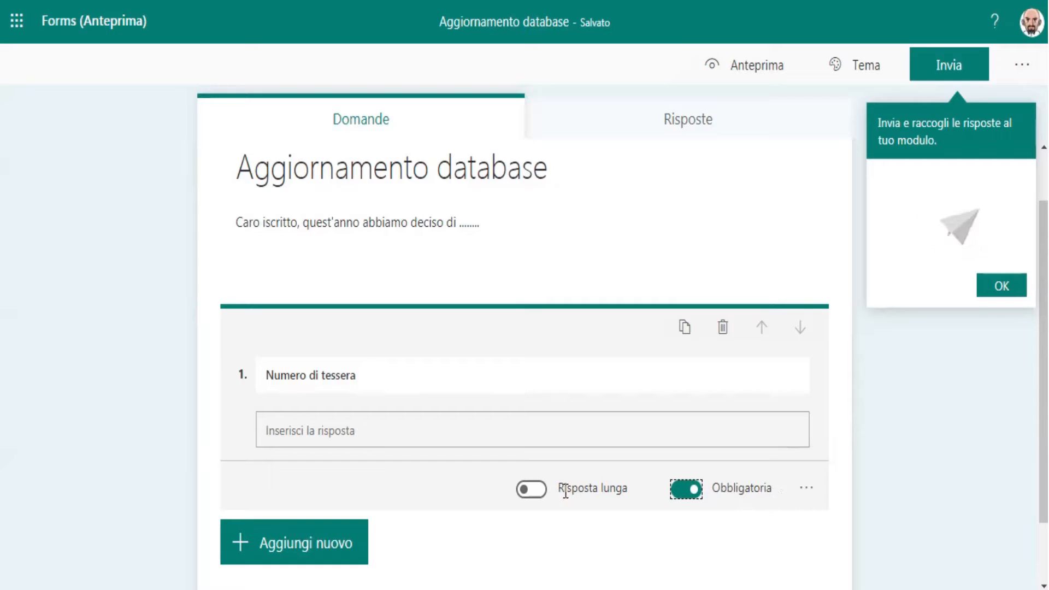
click(807, 488)
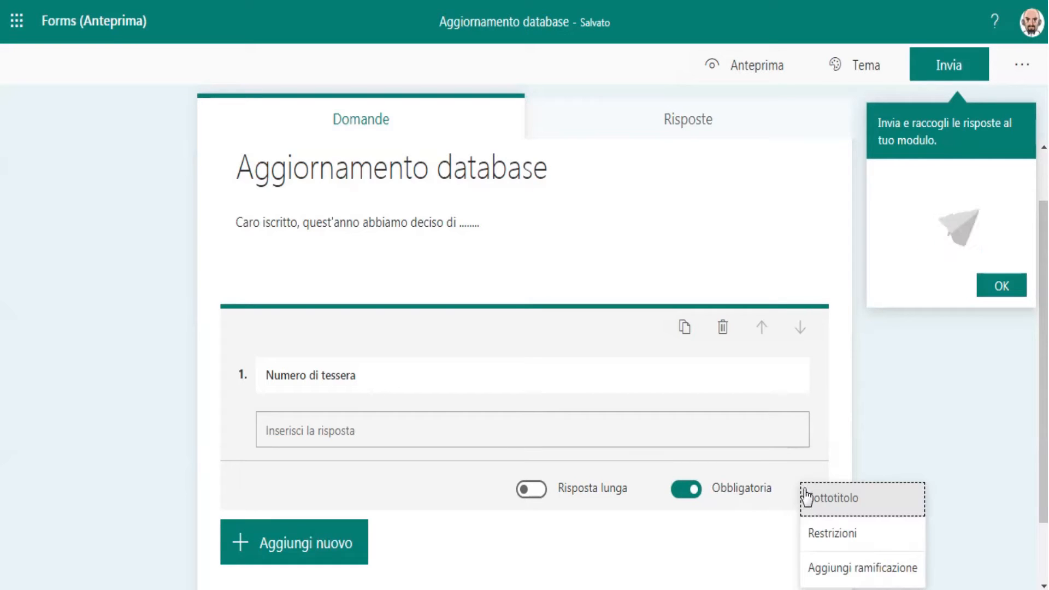
click(820, 533)
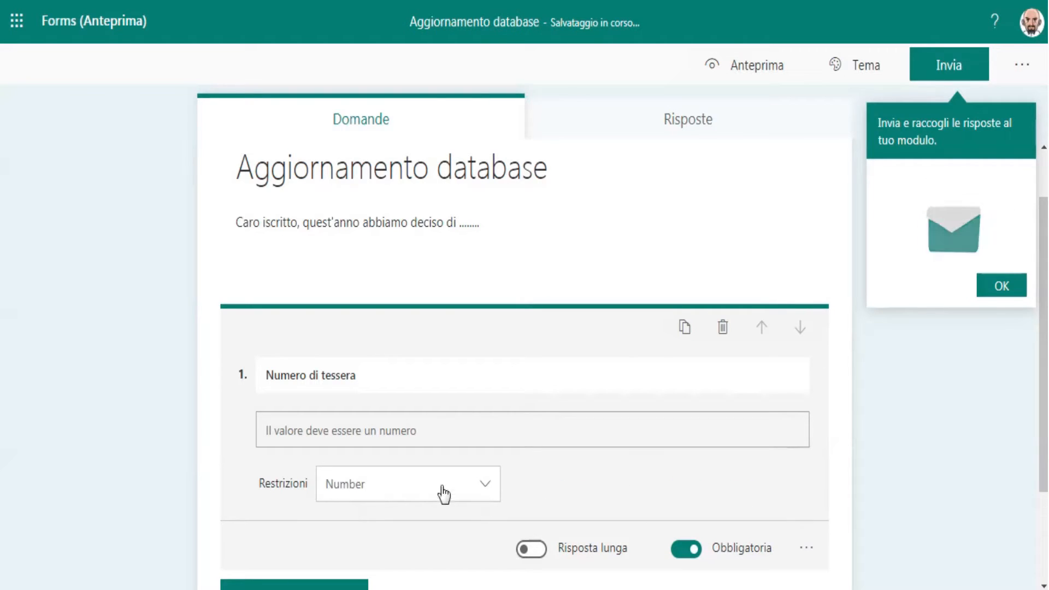
click(389, 481)
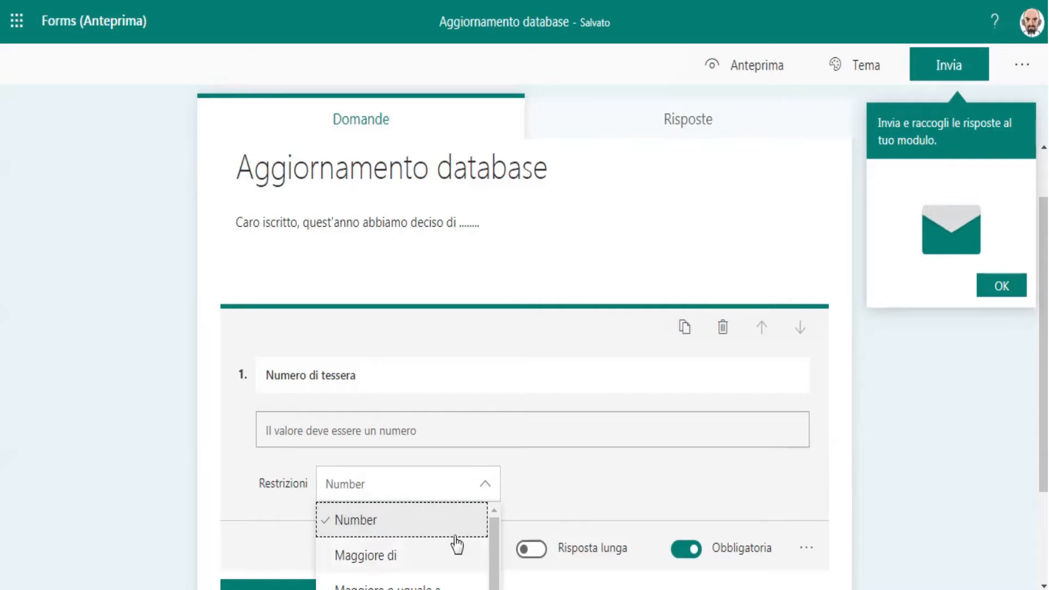
click(430, 488)
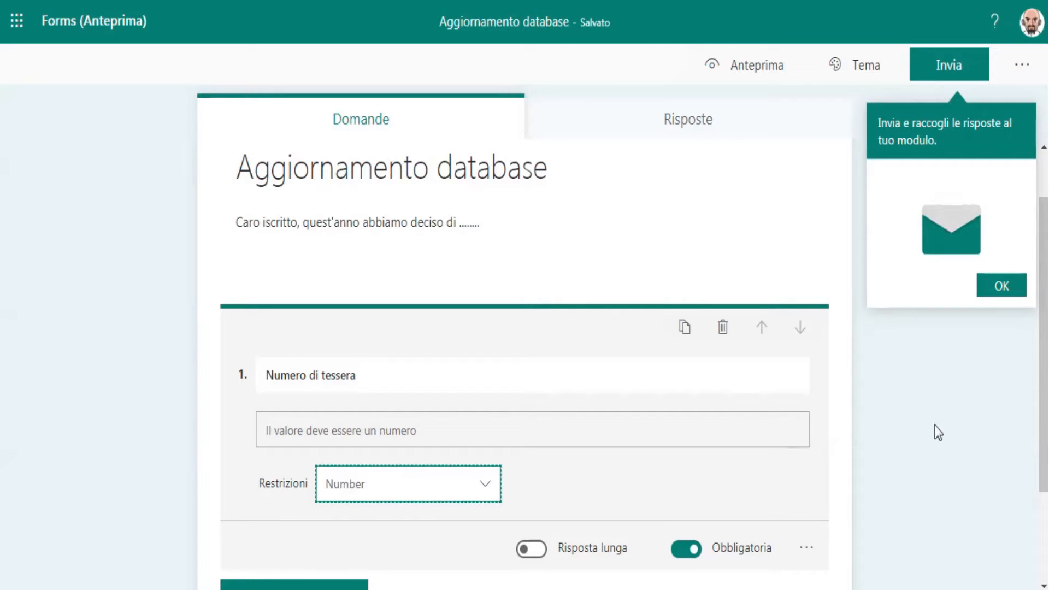
click(1002, 290)
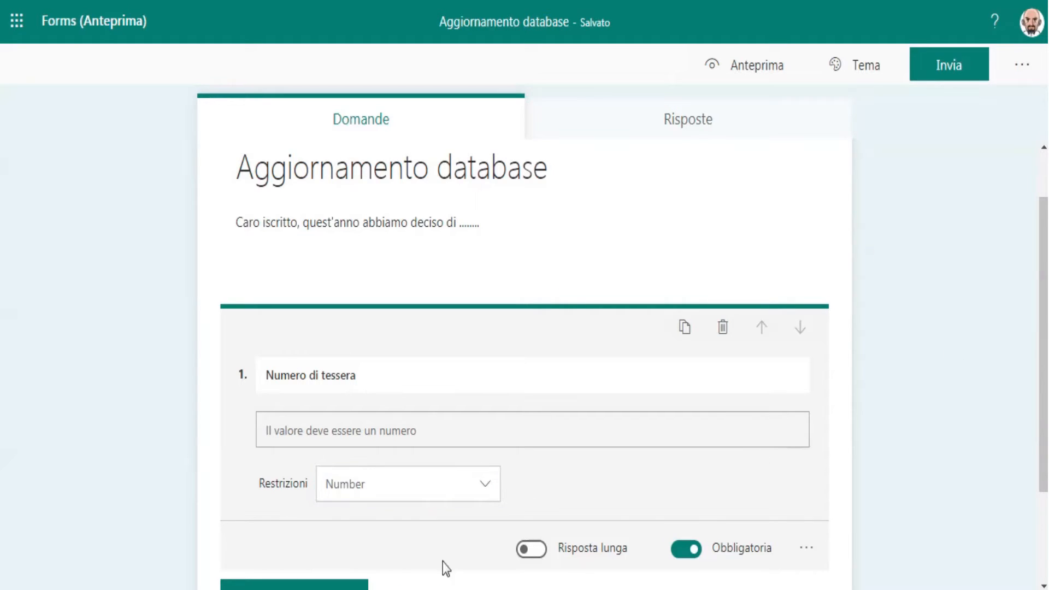
drag(1044, 282, 1043, 317)
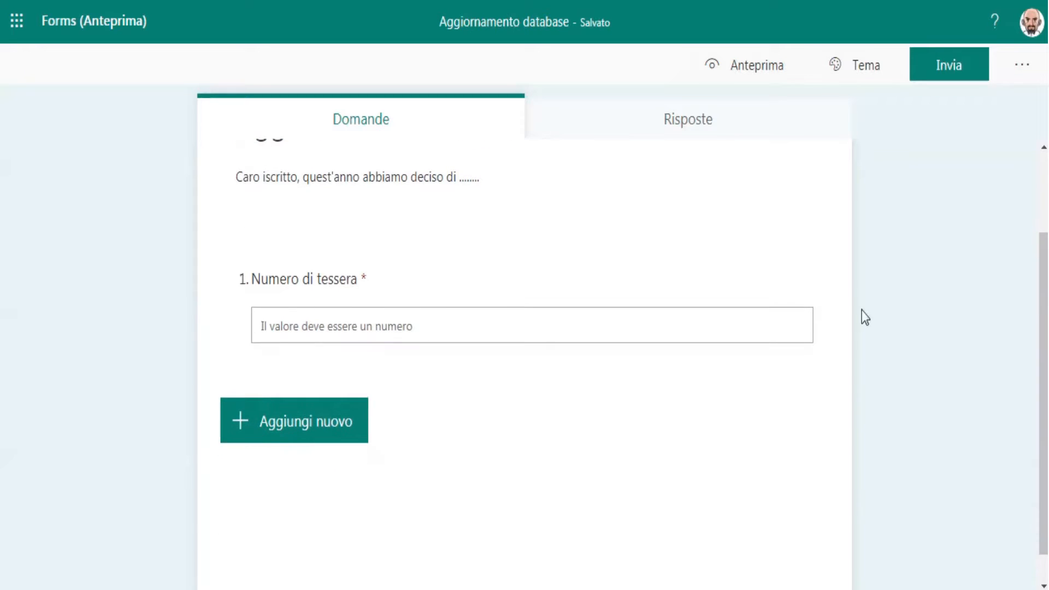
click(430, 342)
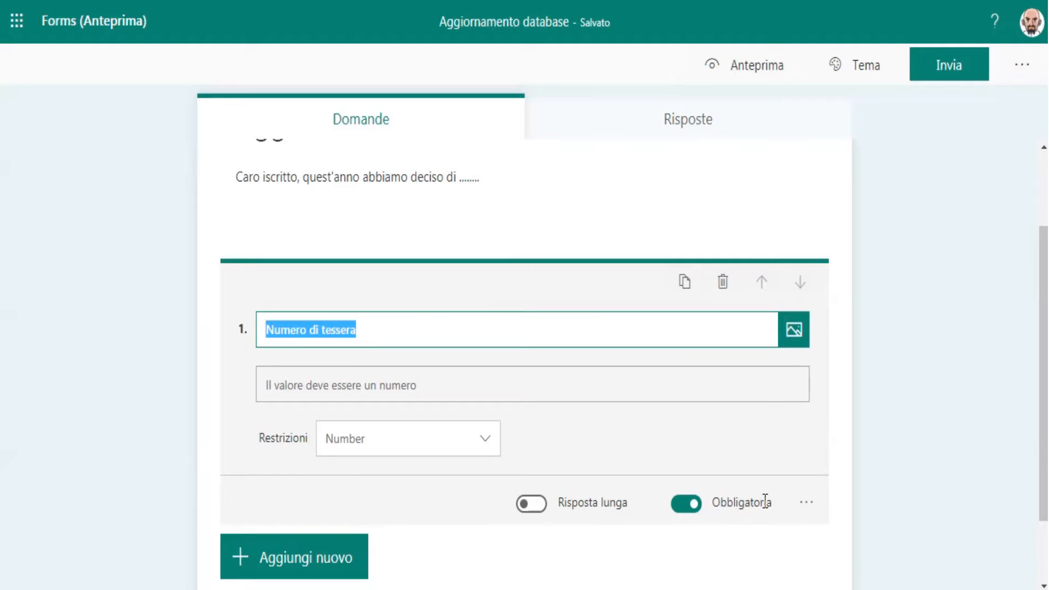
Step: Add a second text question worded "Nome e cognome" and dismiss the branching tip
click(310, 560)
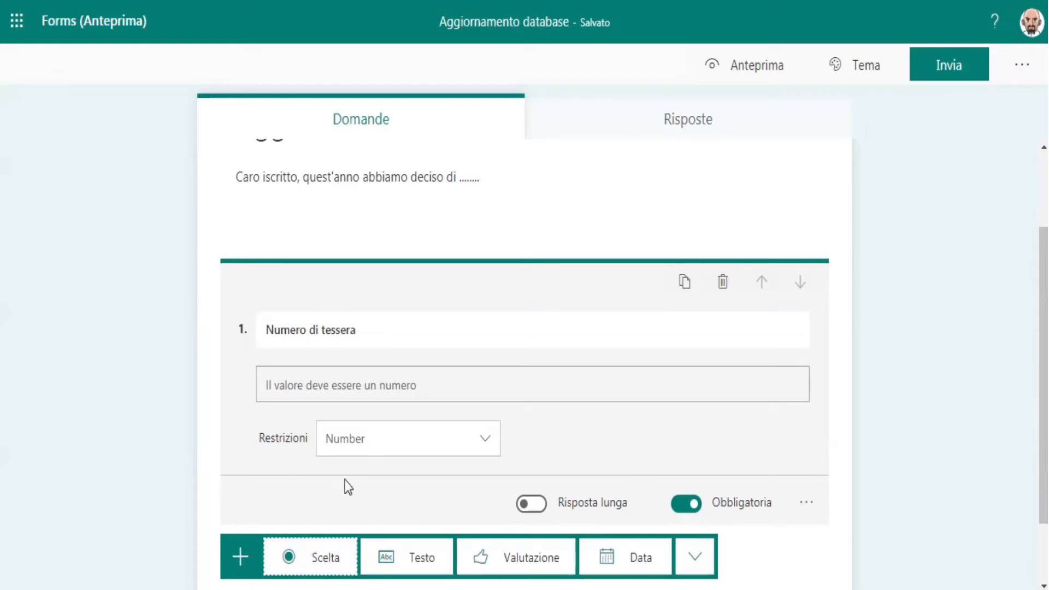
click(418, 556)
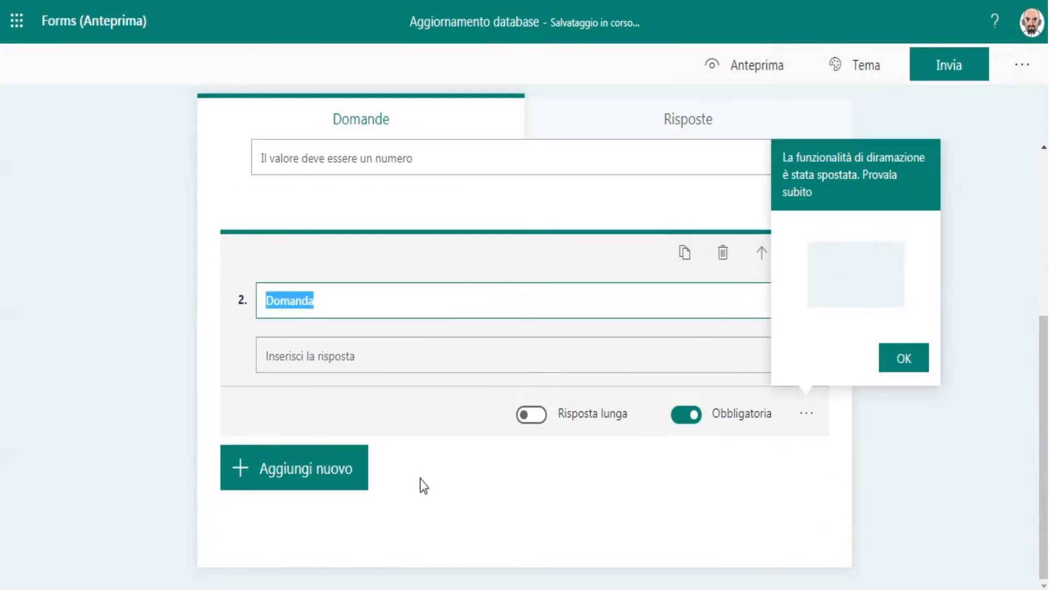
text(Nome e )
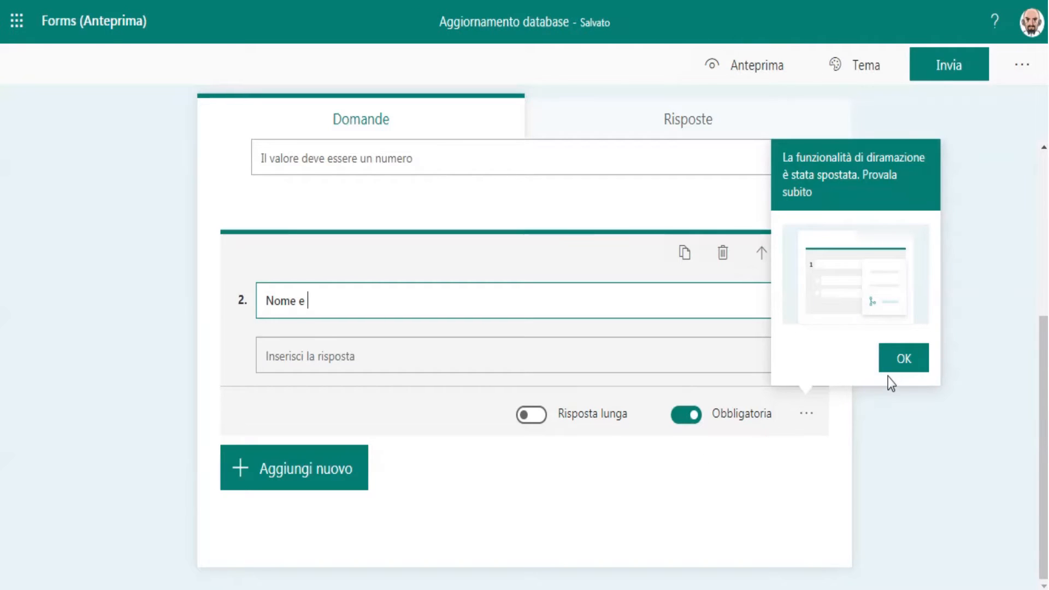
text(c)
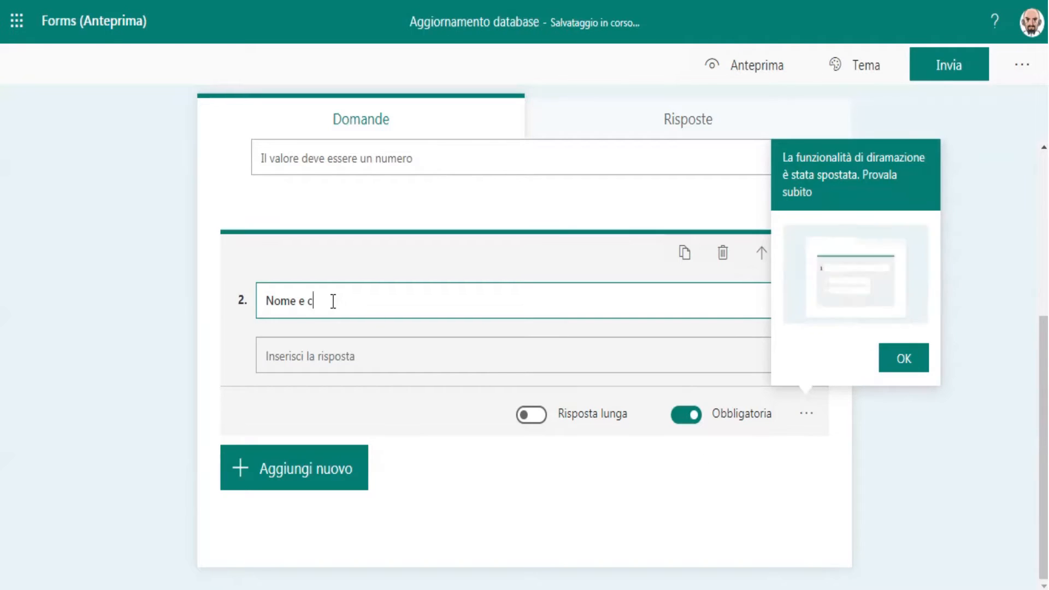
text(ognome)
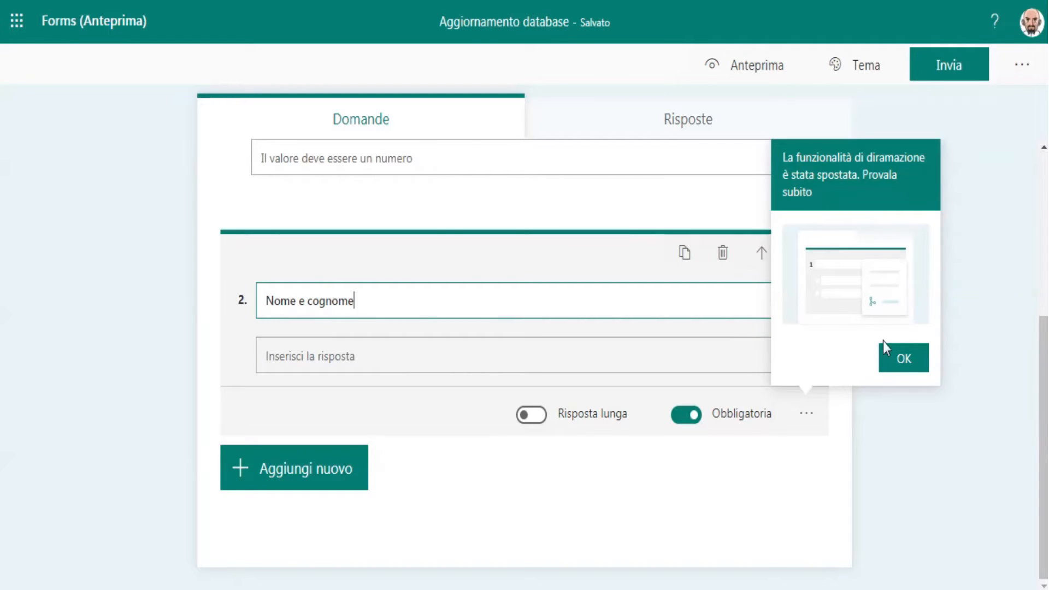
click(917, 365)
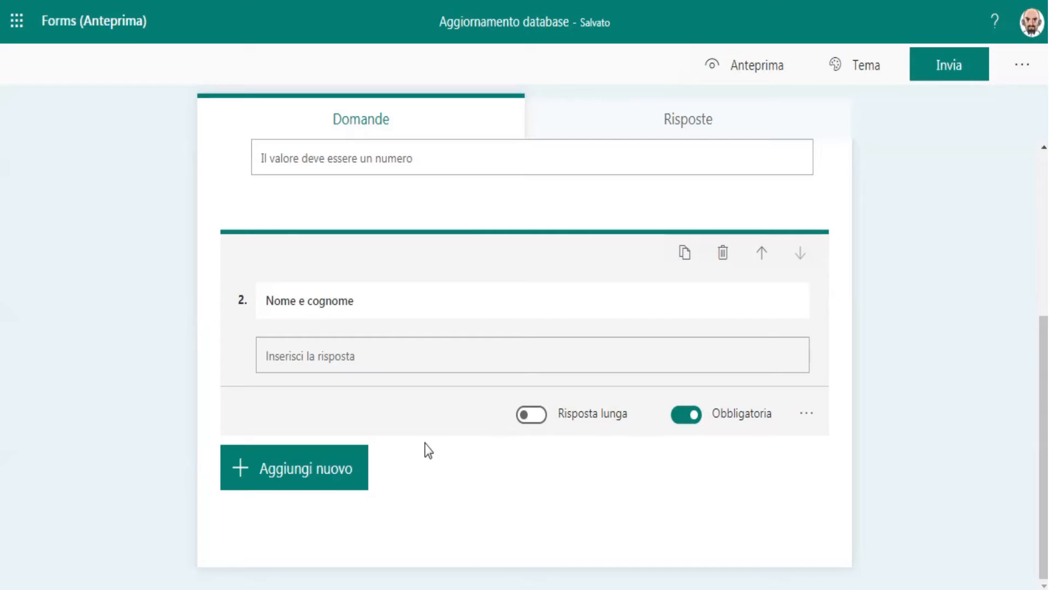
Step: Add a third text question worded "Indirizzo email"
click(343, 481)
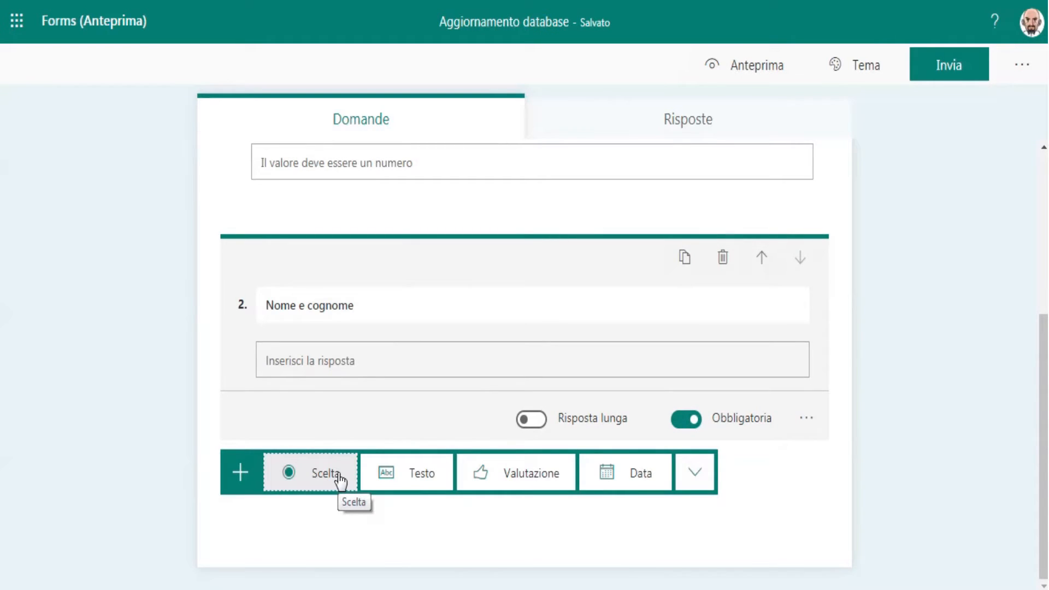
click(432, 480)
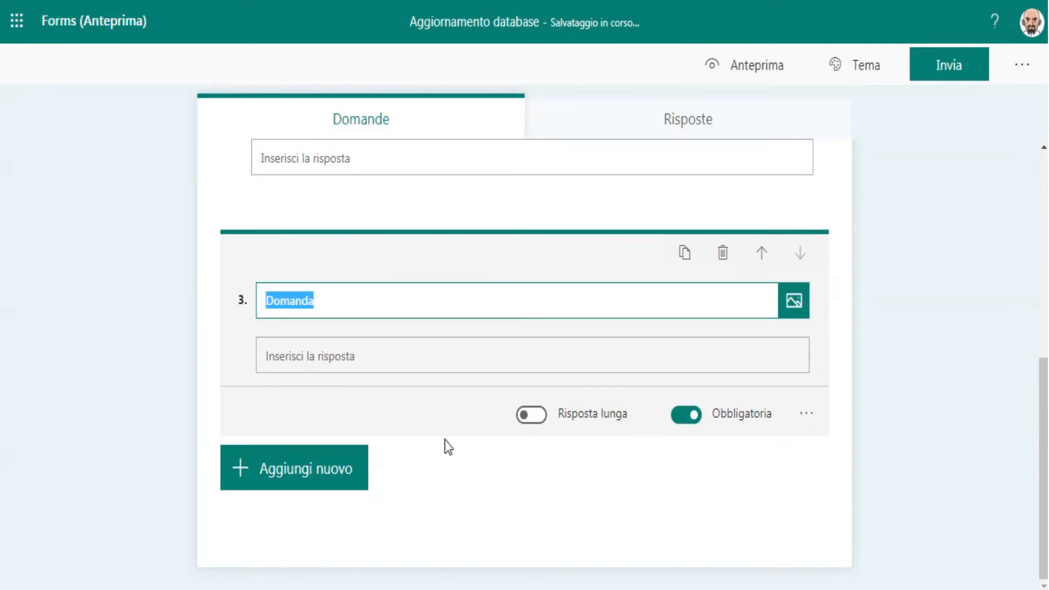
text(Indirizz)
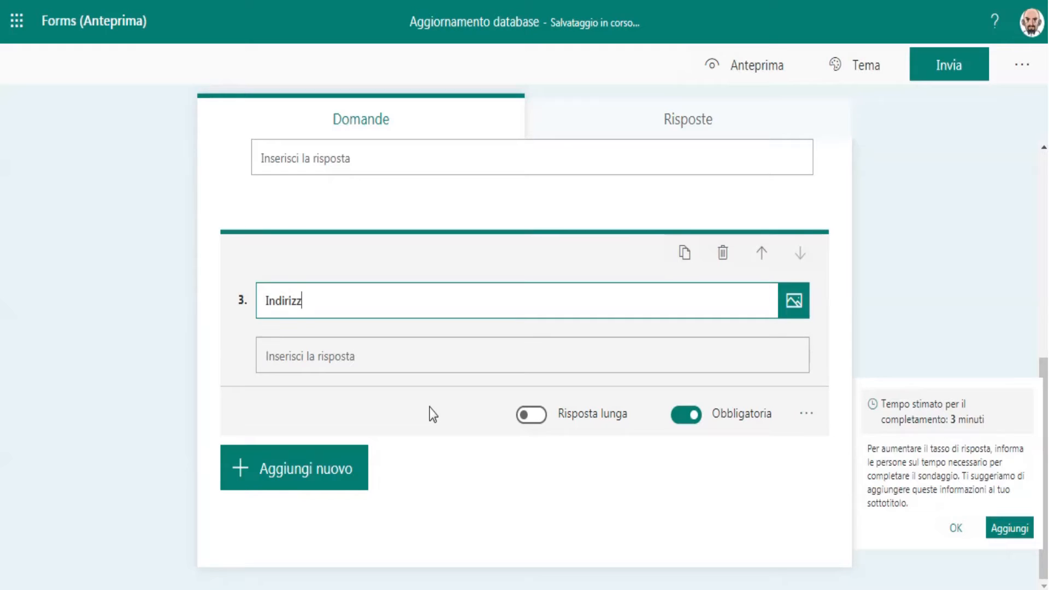
text(o email)
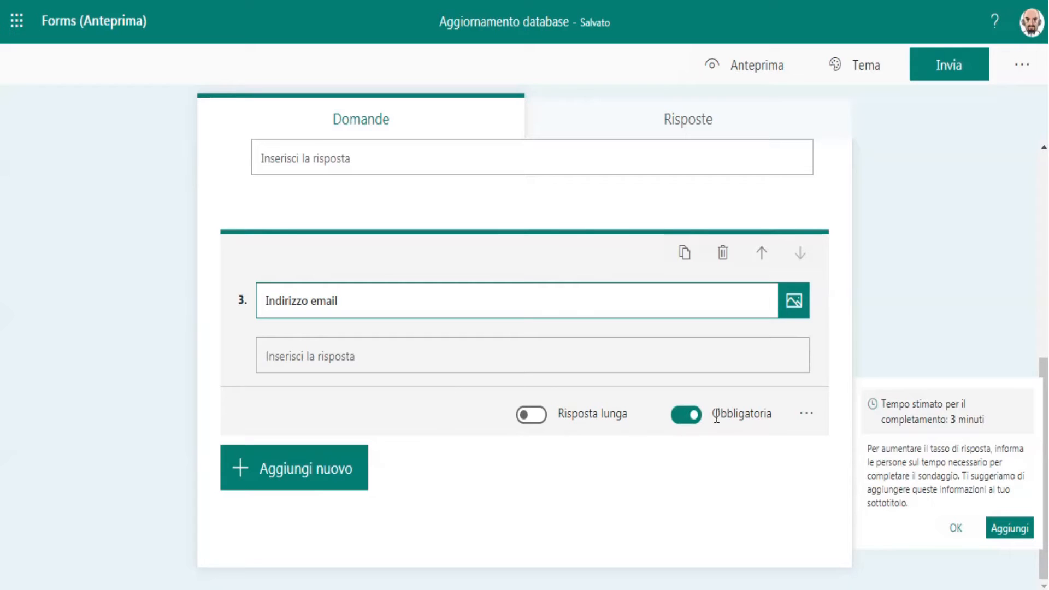
Step: Apply a Number restriction to the "Indirizzo email" question and dismiss the completion-time suggestion
click(806, 417)
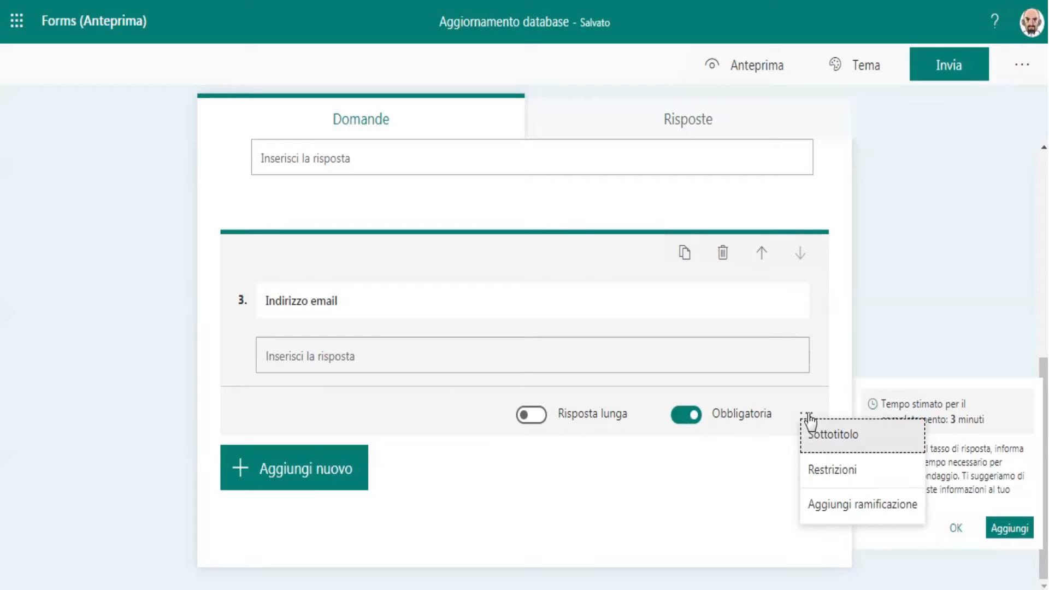
click(820, 471)
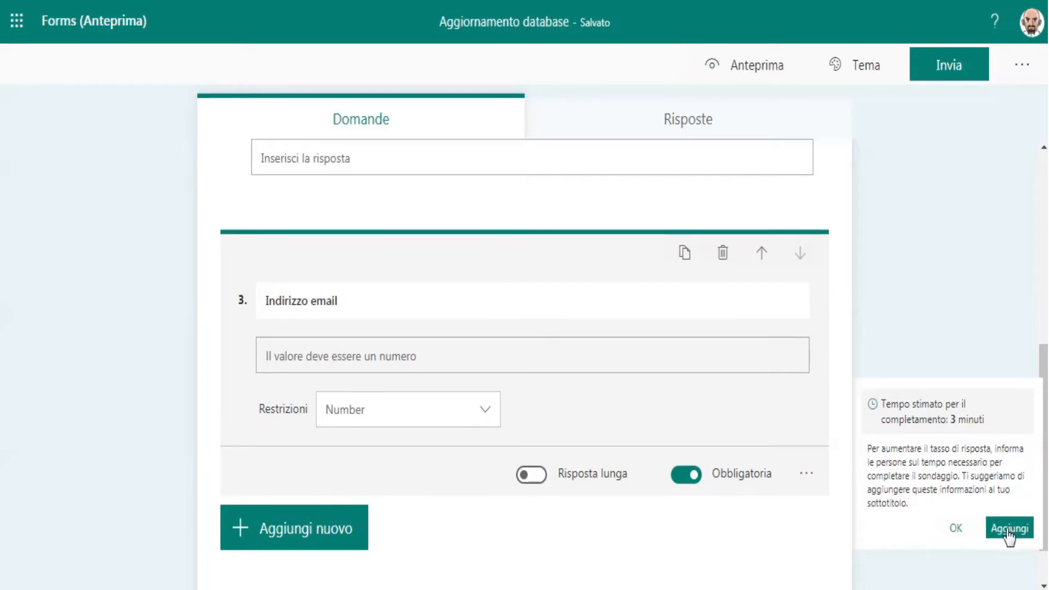
click(954, 535)
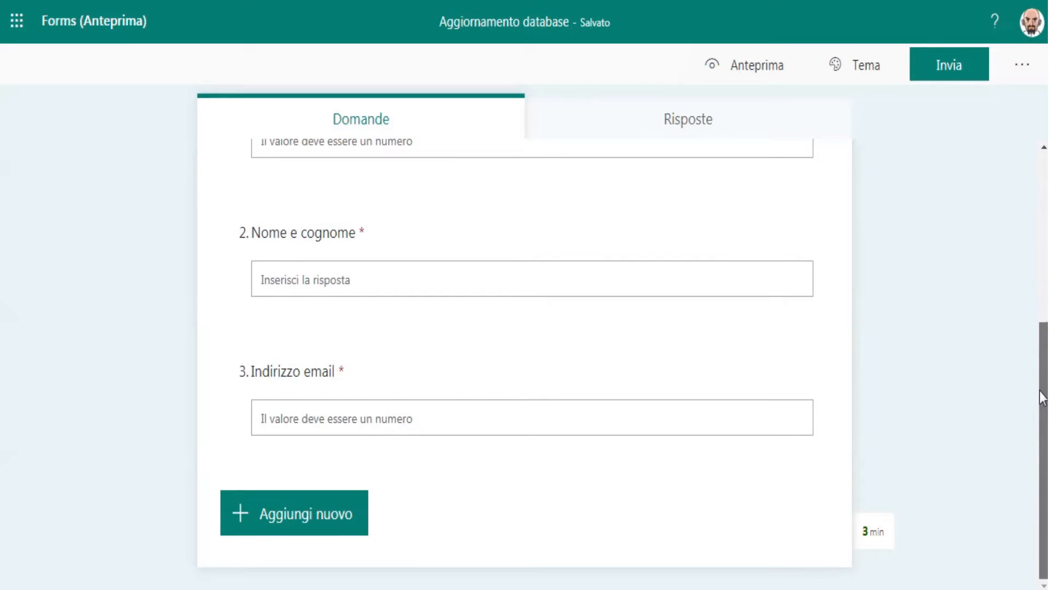
Step: Remove the Number restriction from the "Indirizzo email" question
click(459, 420)
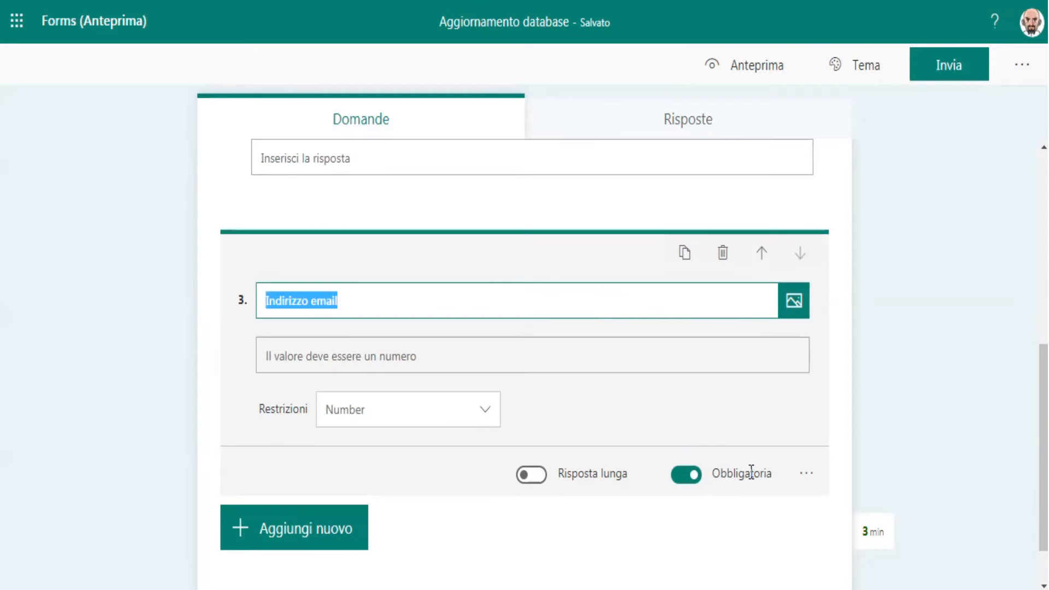
click(805, 475)
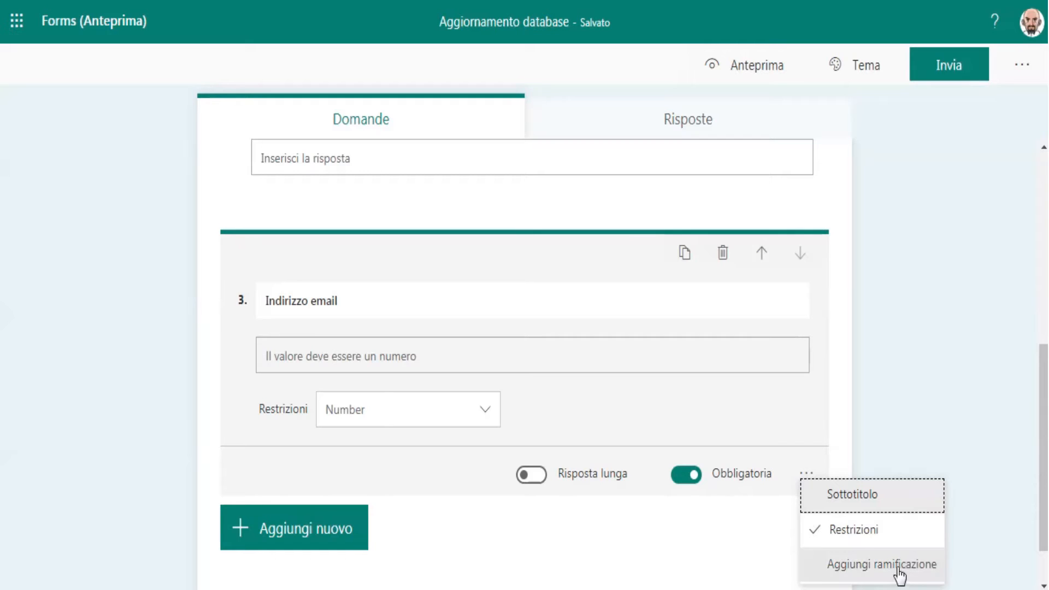
click(866, 532)
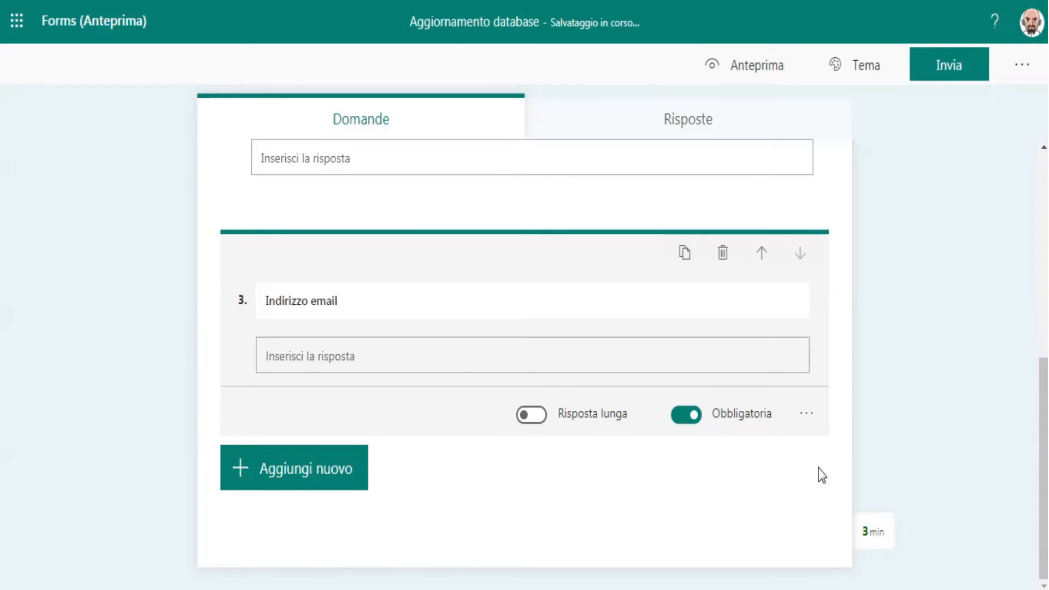
Step: Re-enable the restriction on "Indirizzo email" to examine the available restriction types, and switch it off again
click(807, 414)
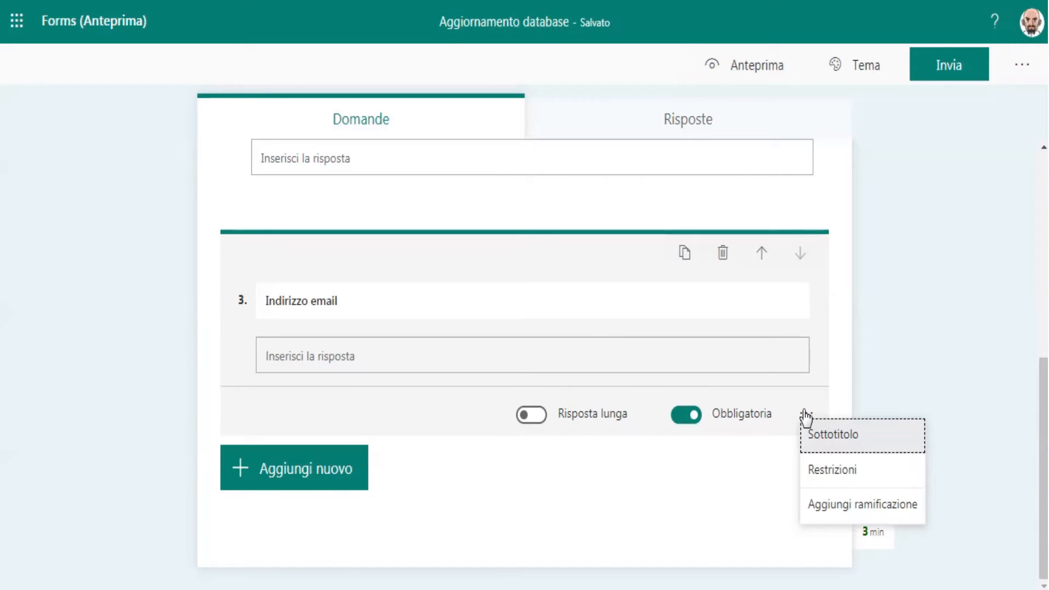
click(832, 470)
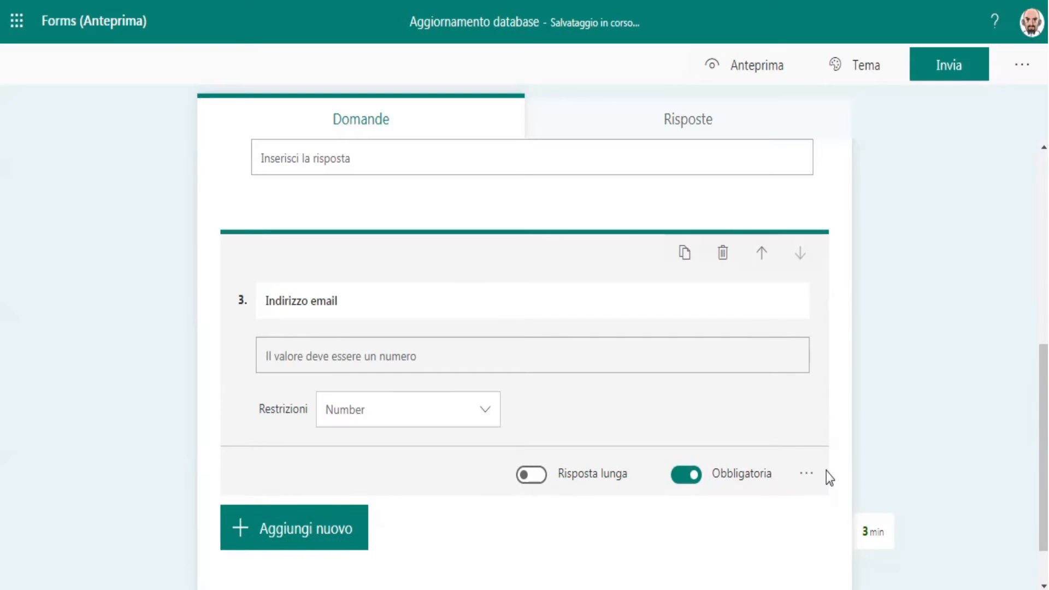
click(479, 411)
mouse_move(494, 470)
mouse_down()
mouse_move(490, 549)
mouse_move(493, 466)
mouse_up()
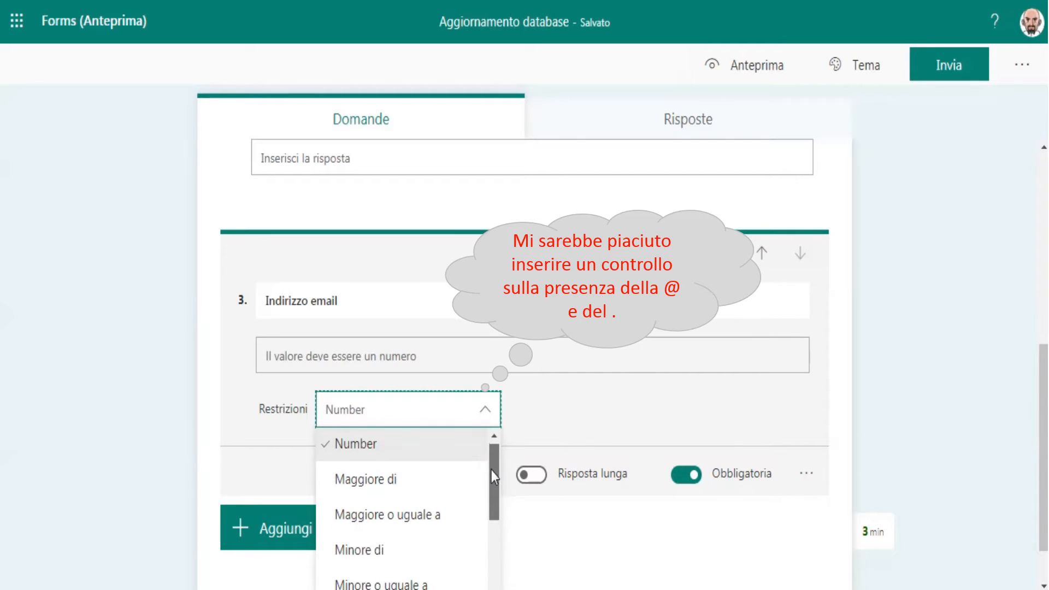
click(483, 414)
click(482, 413)
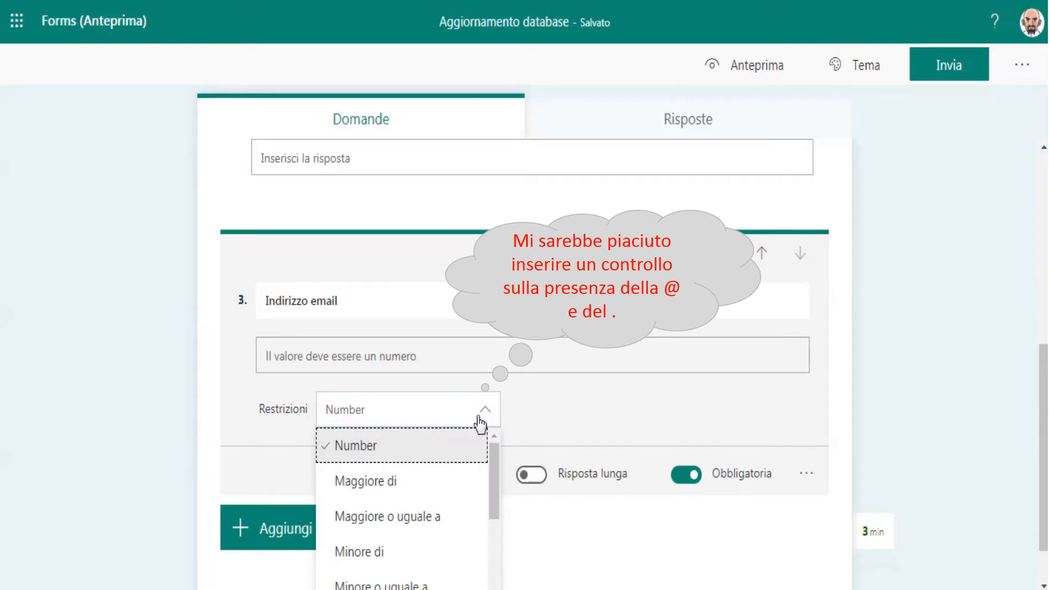
drag(494, 471, 492, 568)
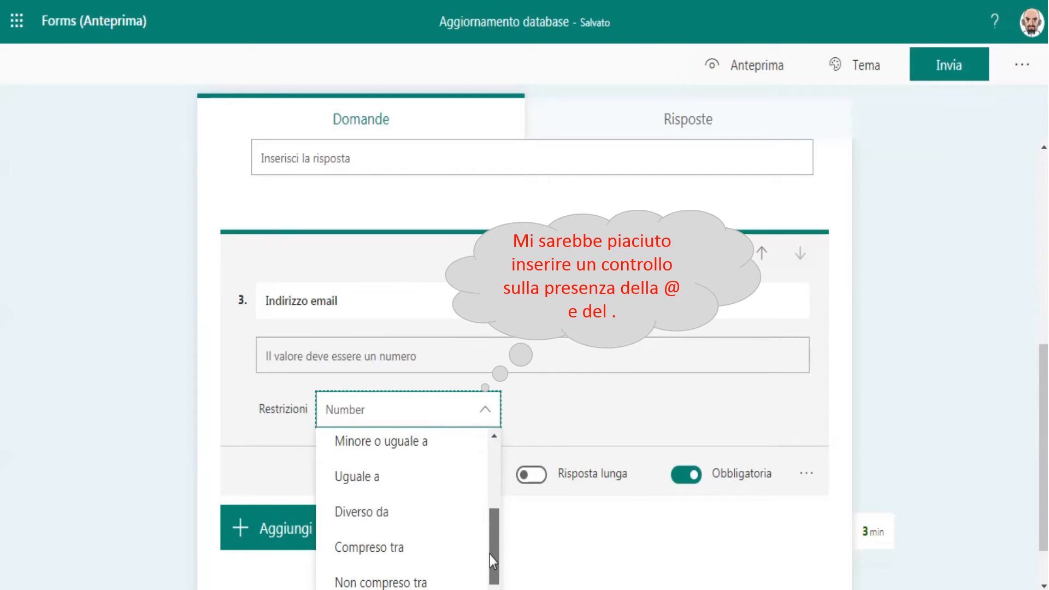
drag(490, 525, 555, 433)
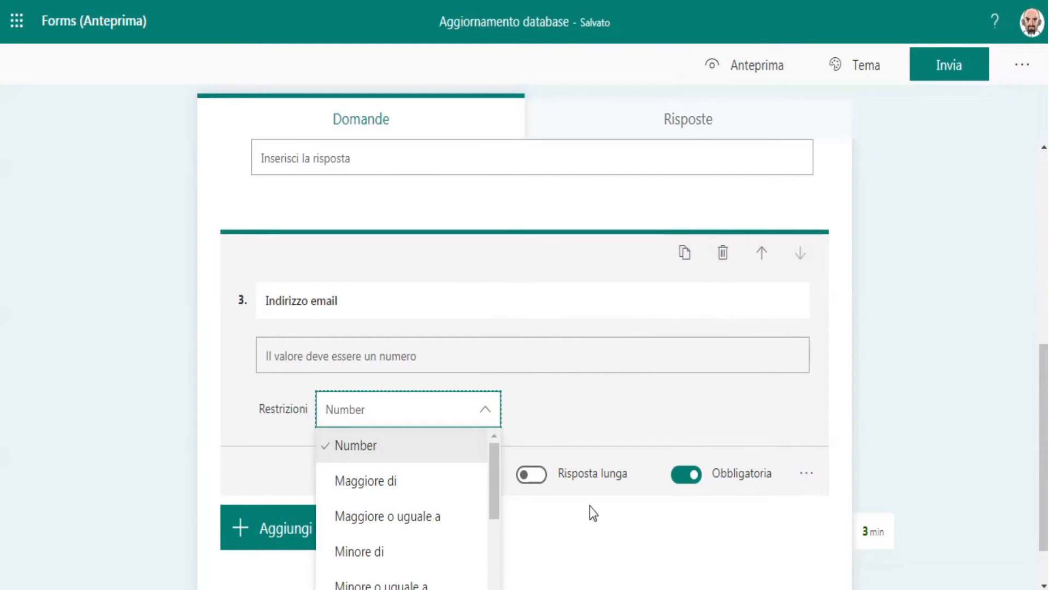
click(568, 531)
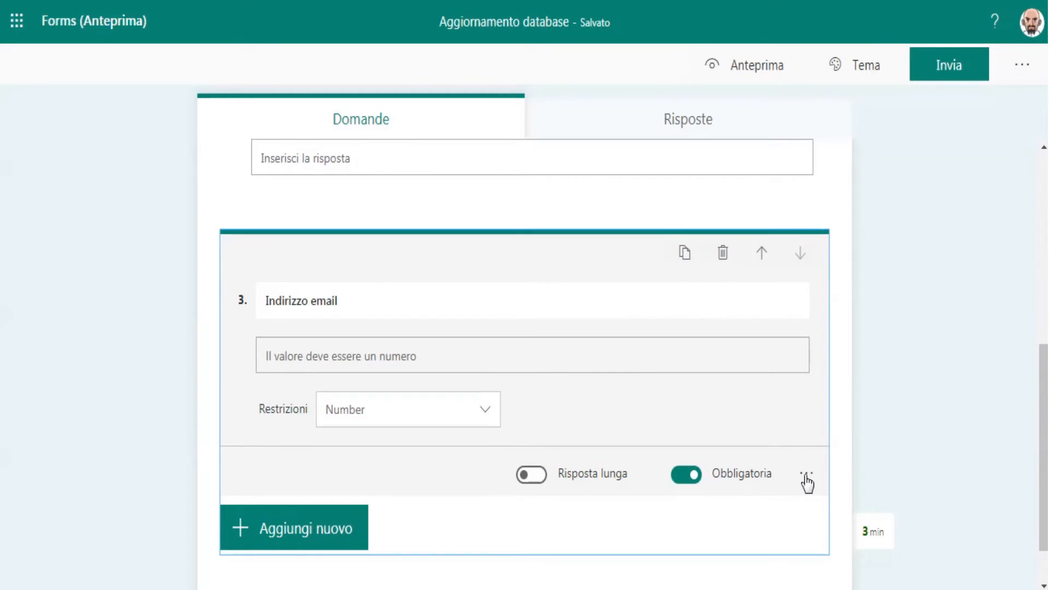
click(807, 476)
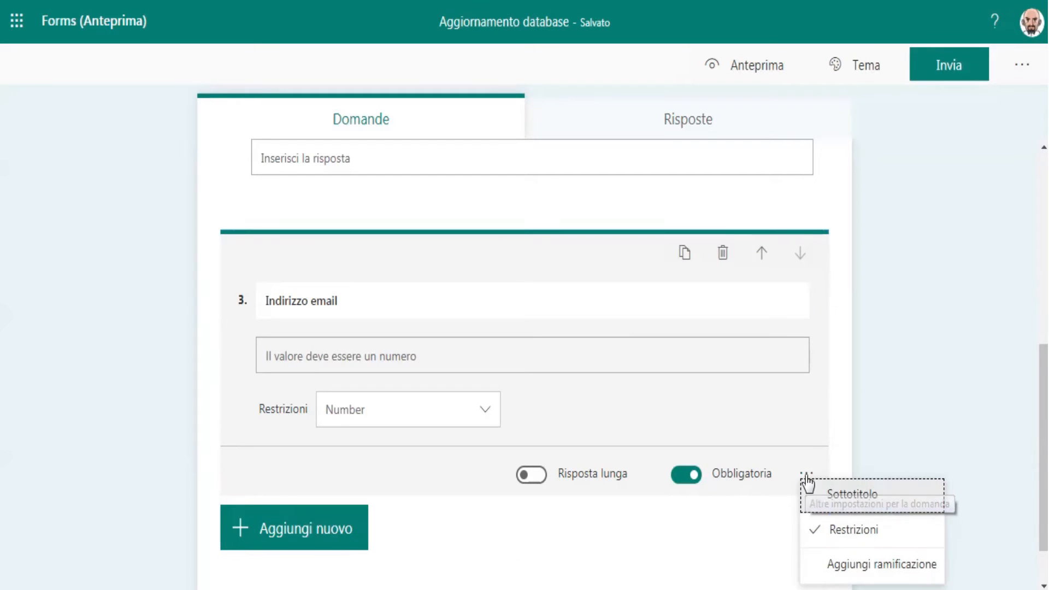
click(820, 539)
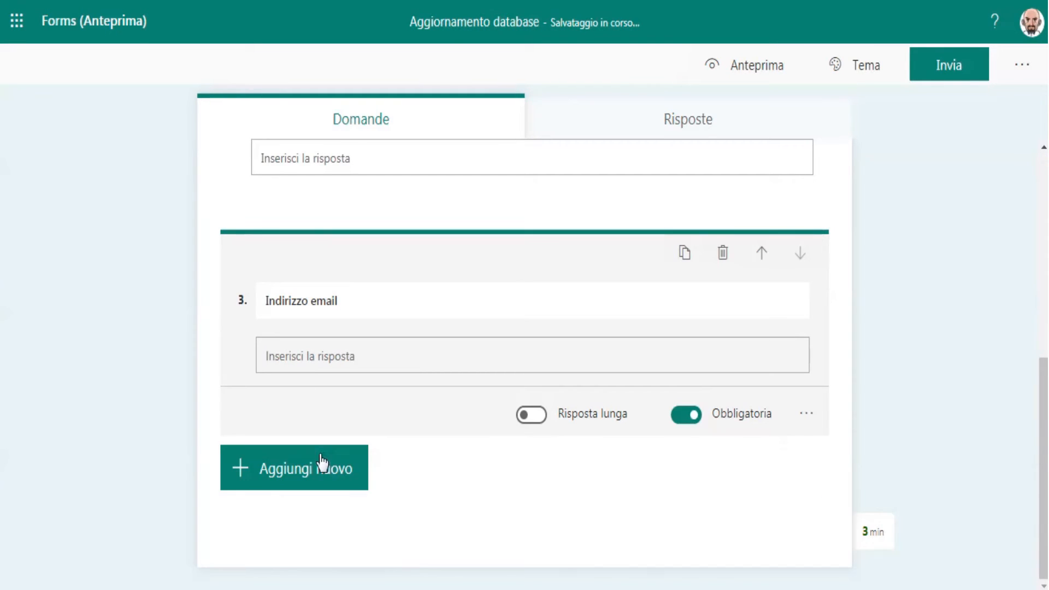
Step: Add a fourth text question worded "N° di telefono" and restrict its answer to Number
click(309, 469)
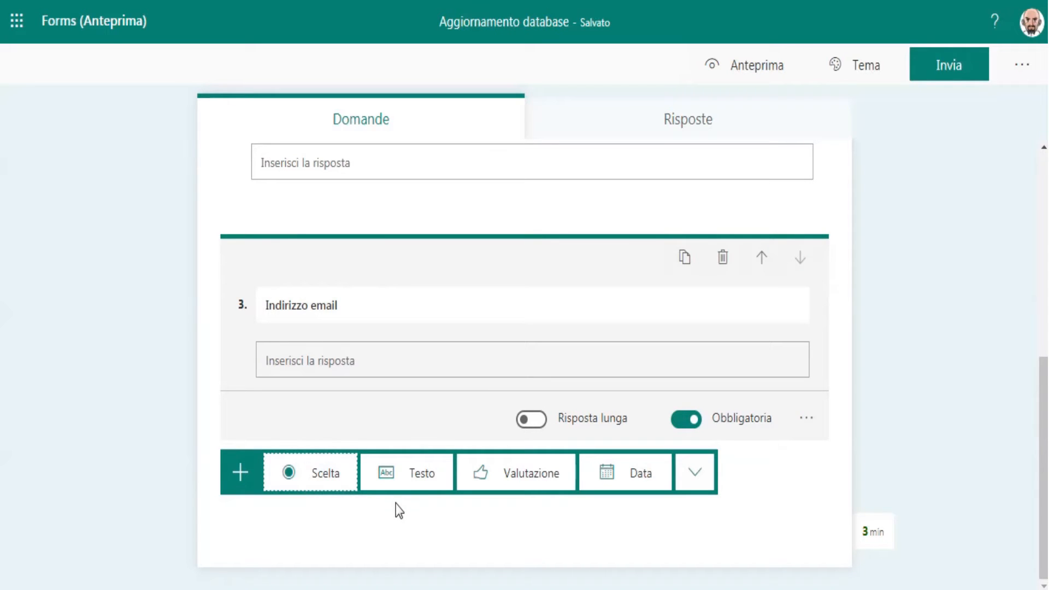
click(402, 480)
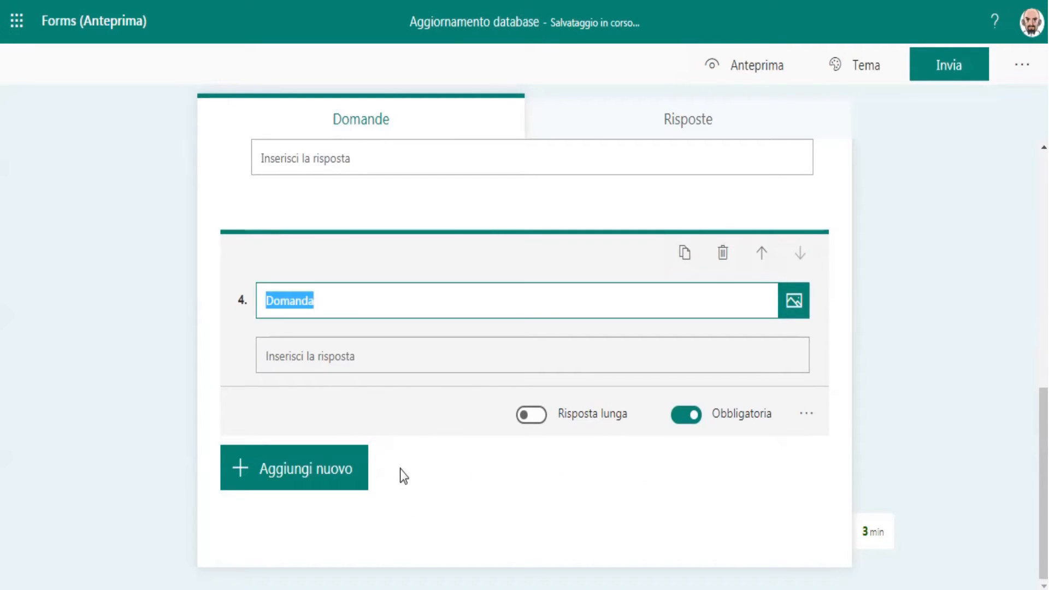
text(N° )
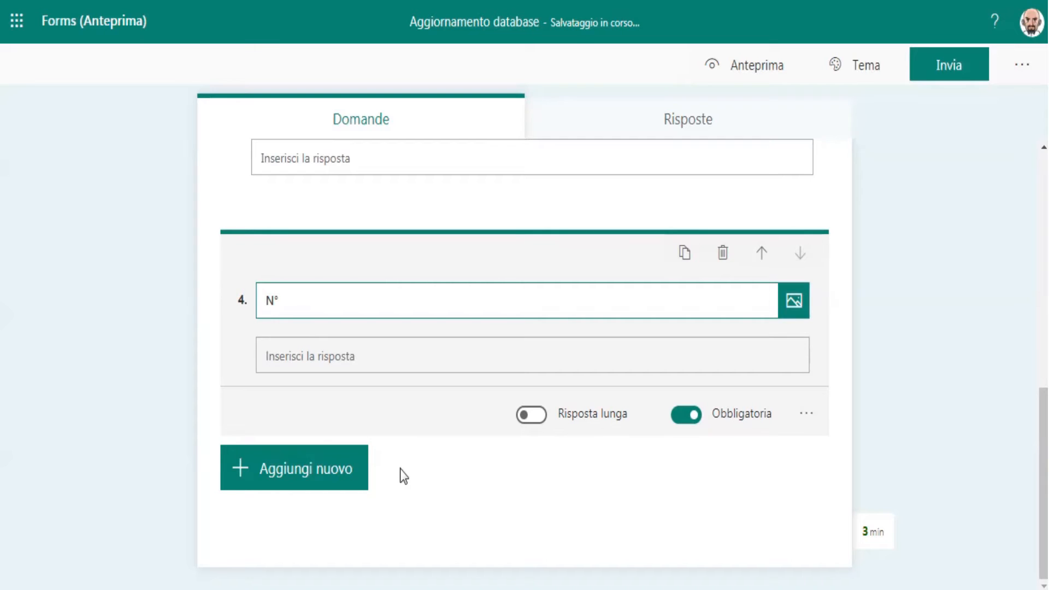
text(di telefono)
click(808, 414)
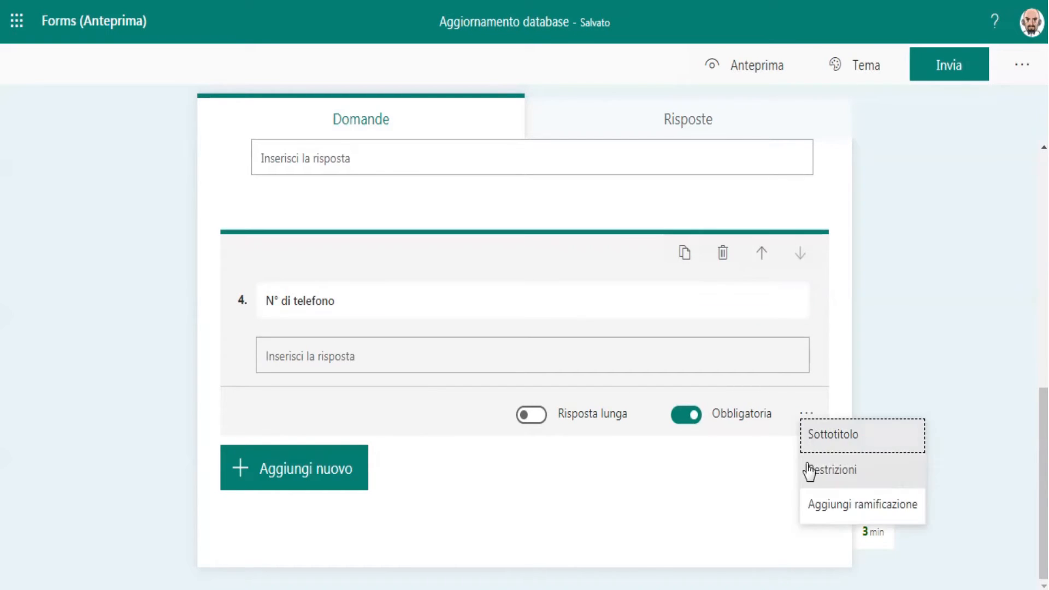
click(809, 468)
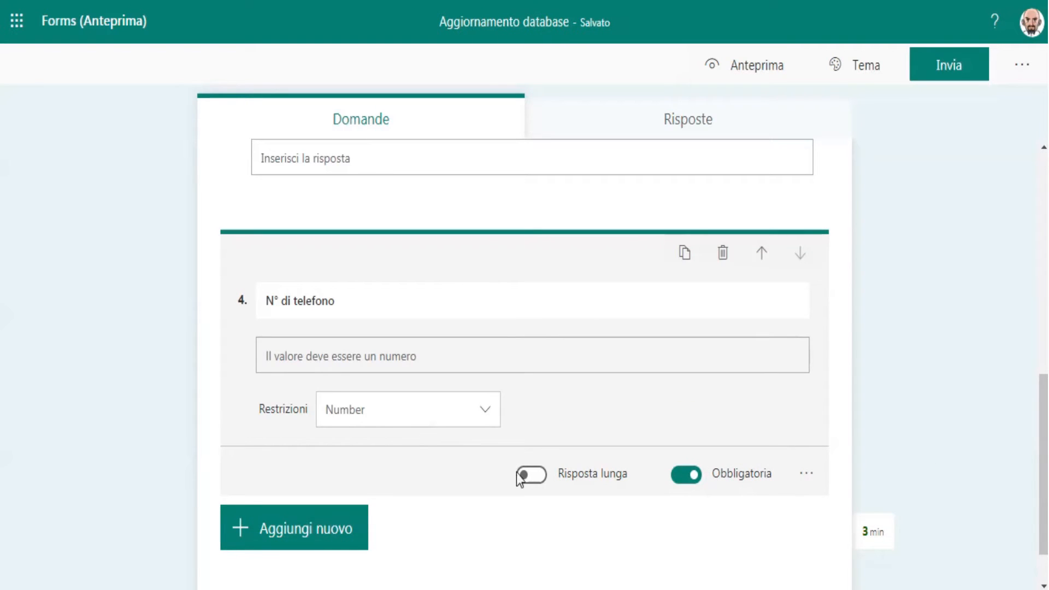
Step: Add a fifth question of the choice type worded "Utilizzi WhasApp ?" with the options "Si" and "No"
click(355, 529)
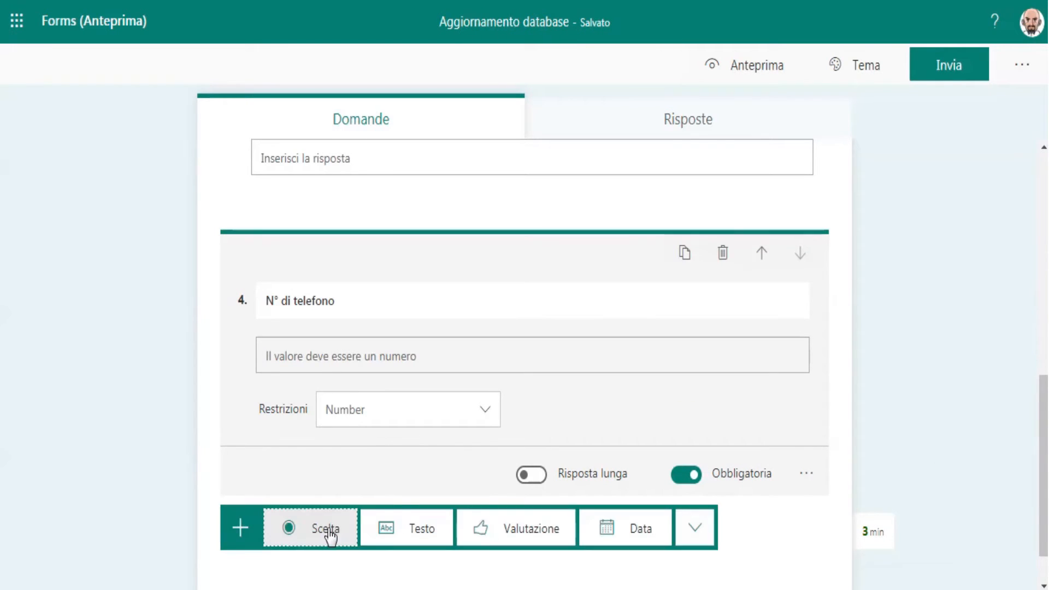
click(300, 528)
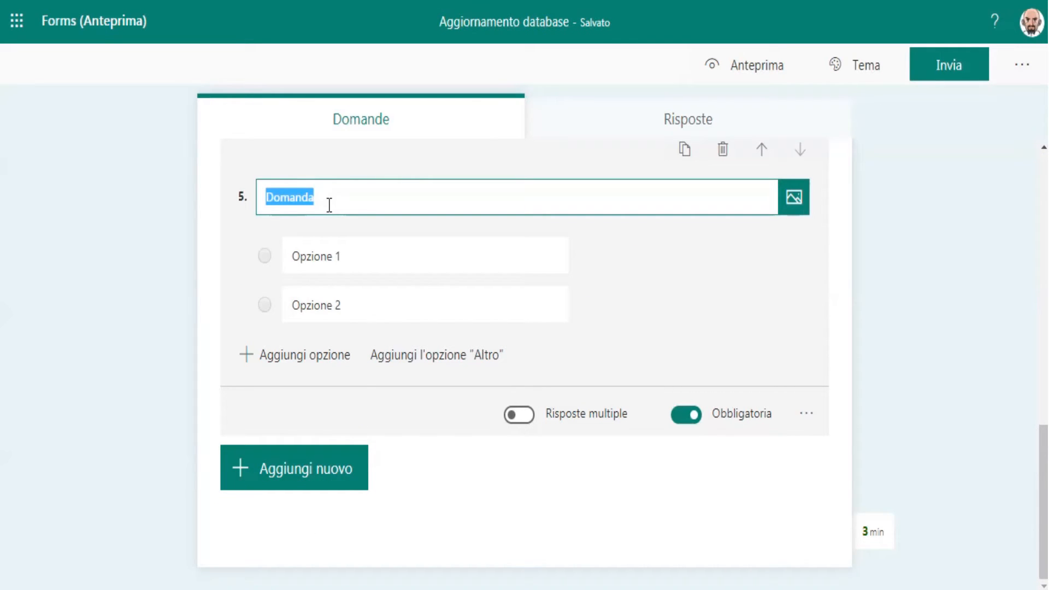
text(Utilizzi WhasApp ?)
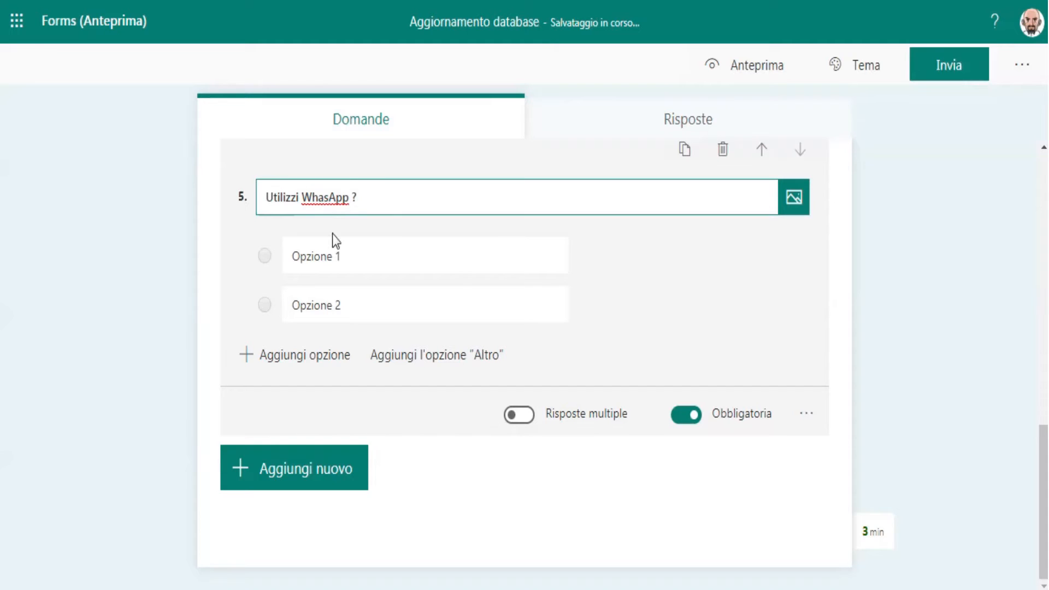
click(333, 242)
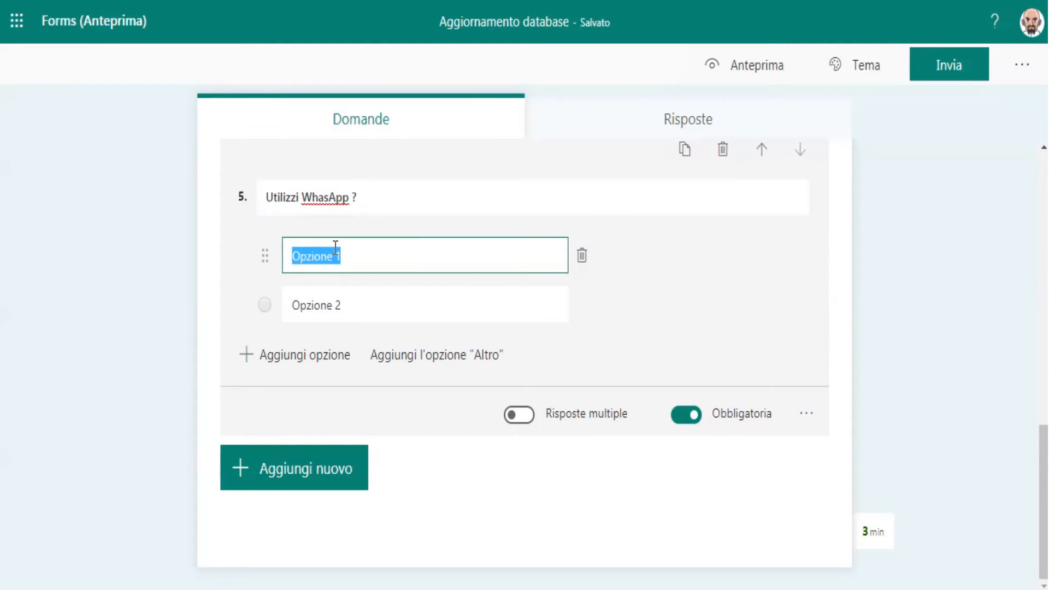
text(Si)
click(333, 304)
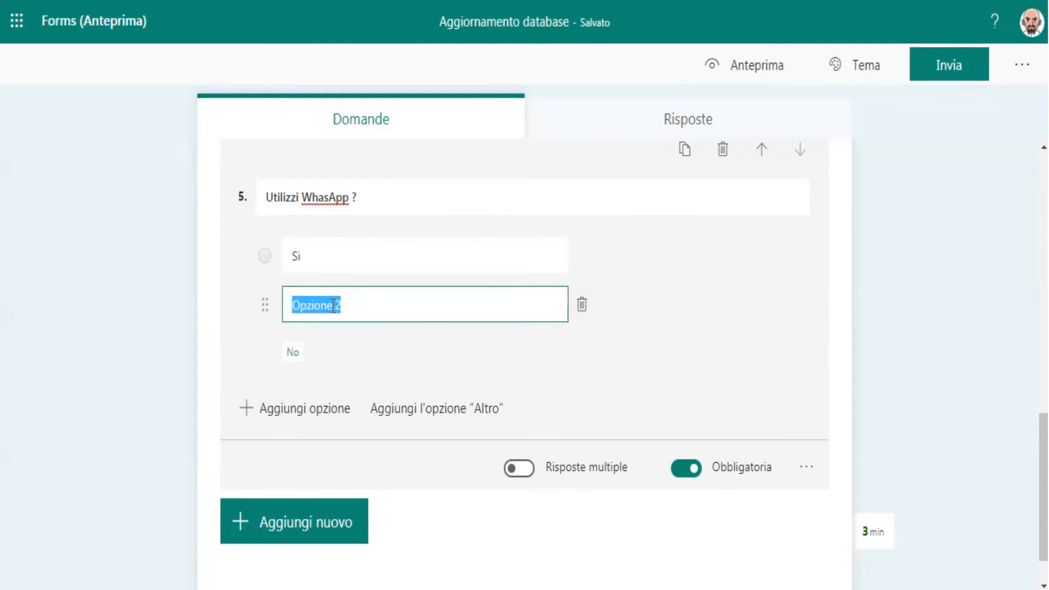
text(No)
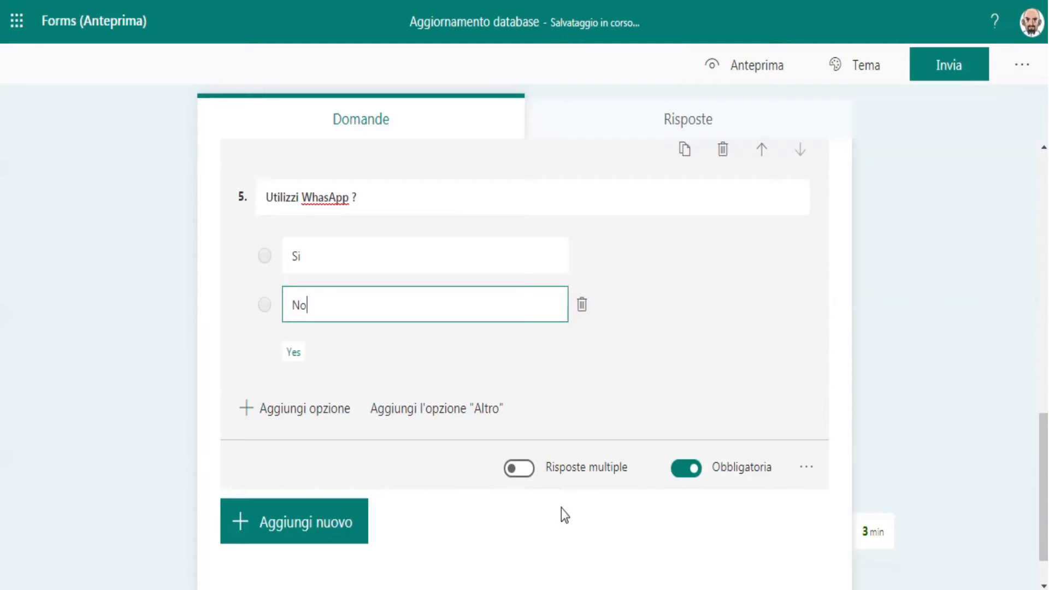
click(565, 514)
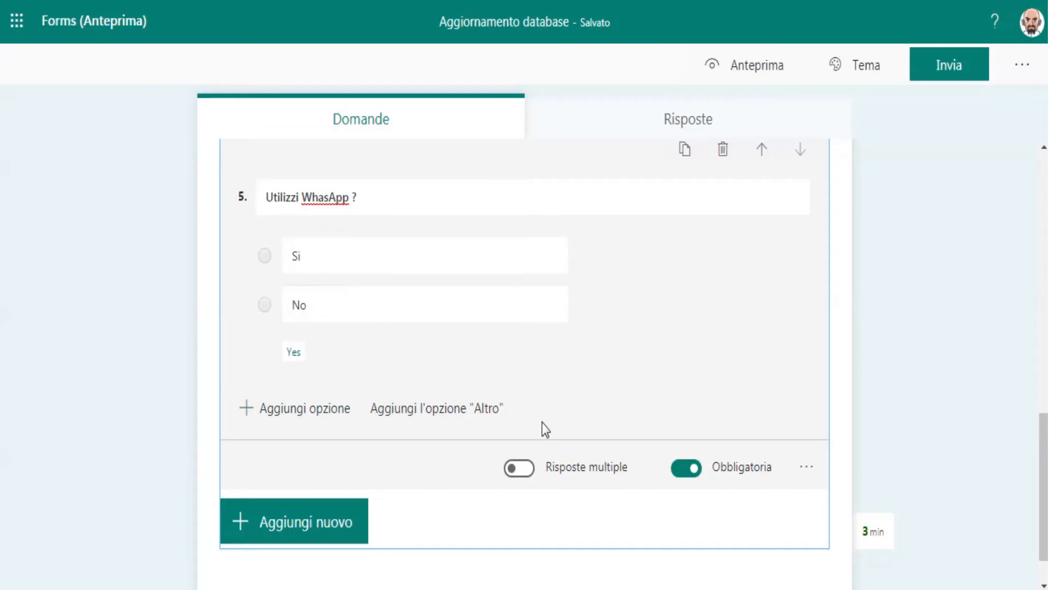
Step: Add a sixth choice question worded "Social utilizzati", making it optional and allowing multiple answers
click(346, 540)
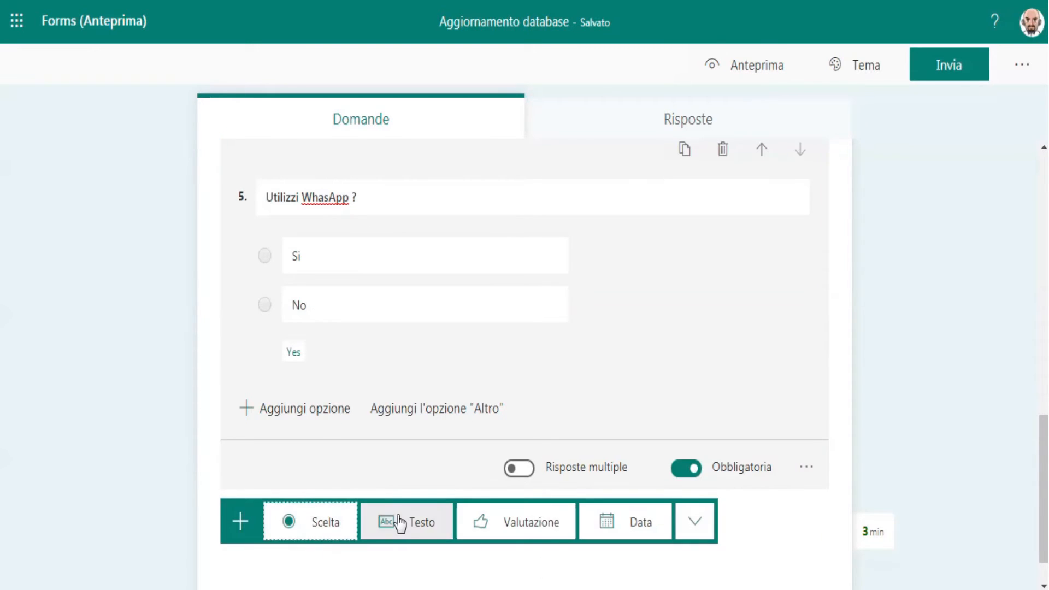
click(349, 520)
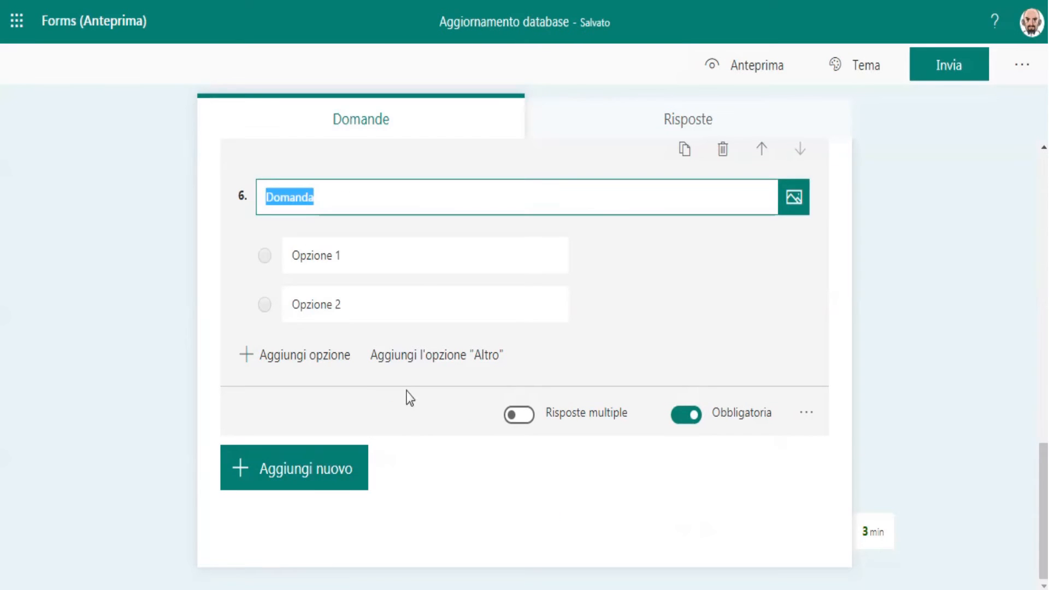
text(Social utilizzati)
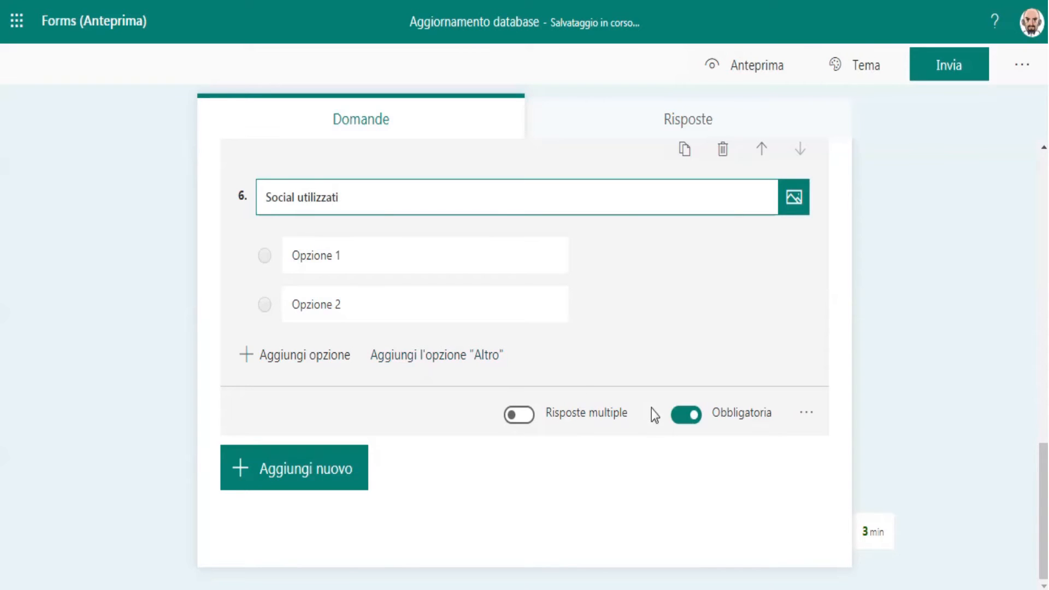
click(687, 415)
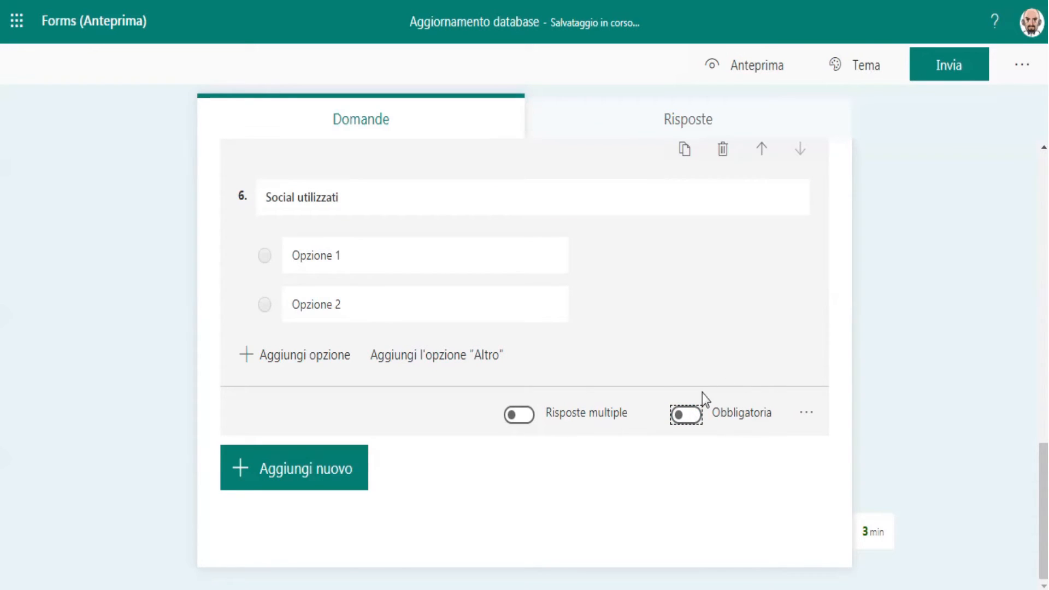
click(519, 417)
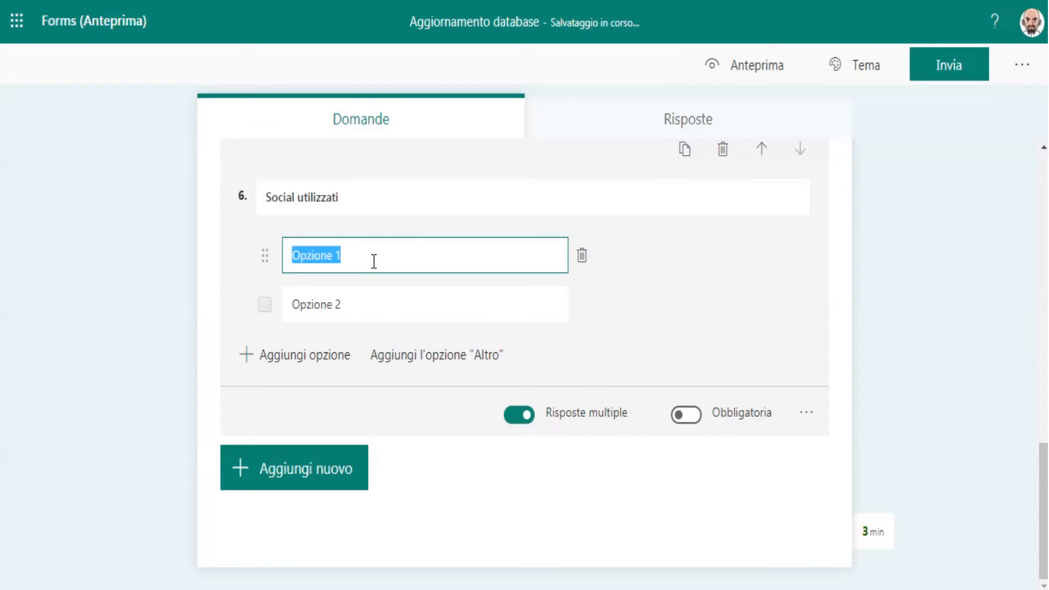
Step: Fill the "Social utilizzati" question with the options "Facebook" and "Twitter", and add the suggested option "Instagram"
text(Face)
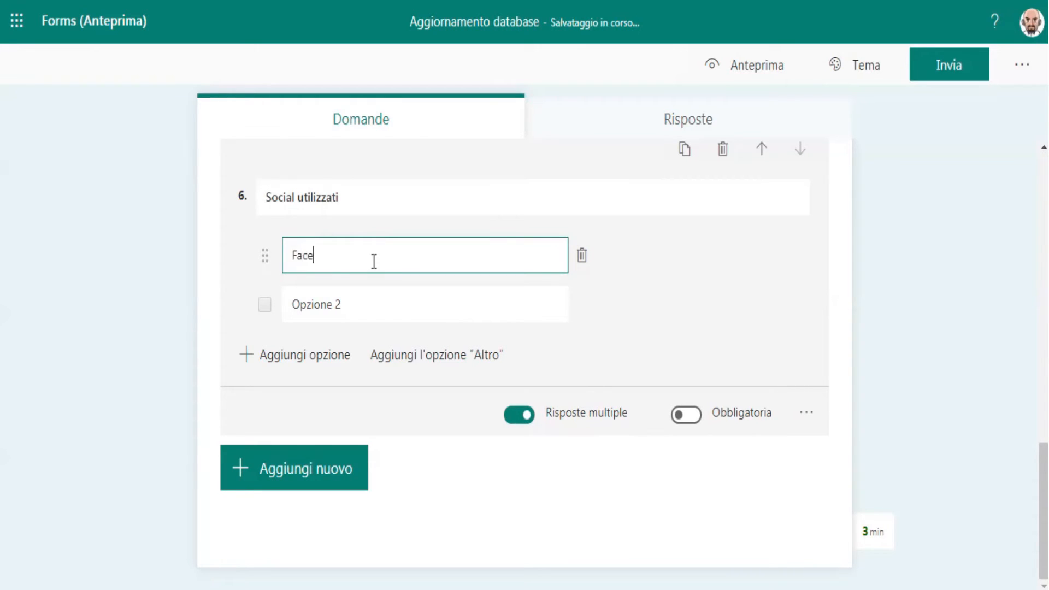
text(book)
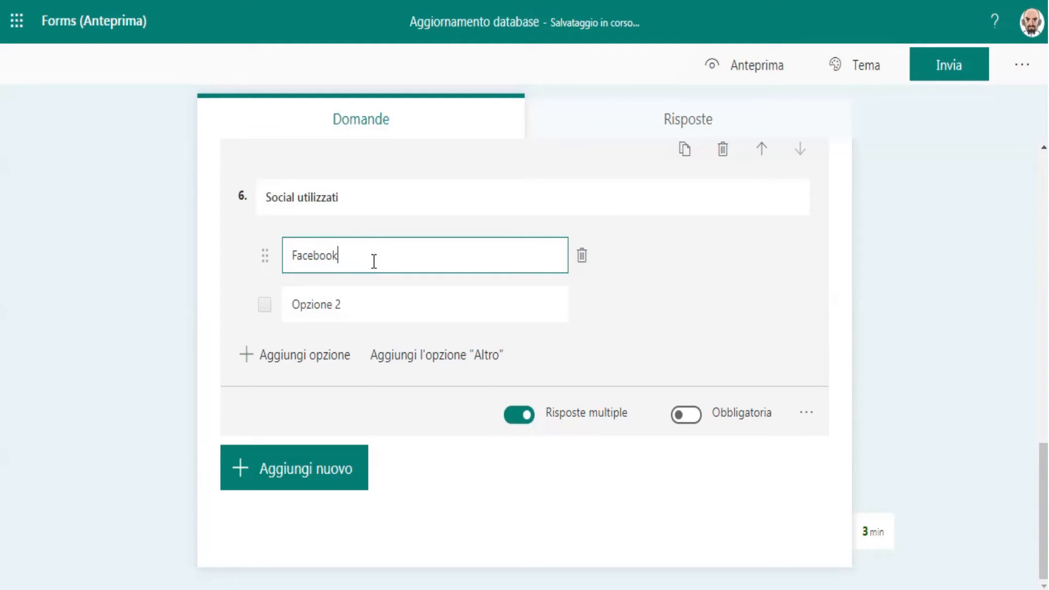
click(351, 305)
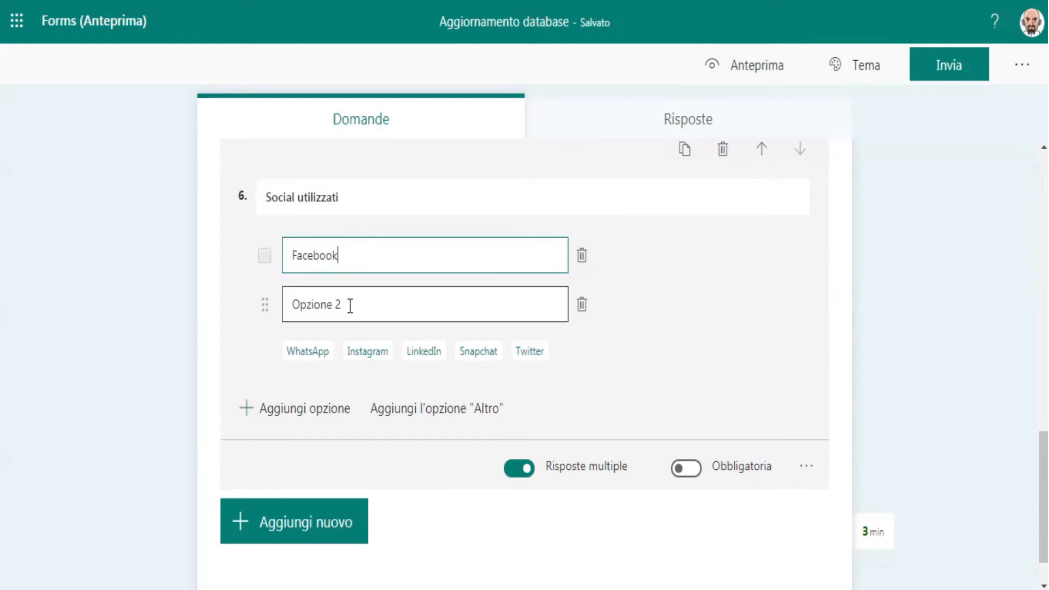
text(Twi)
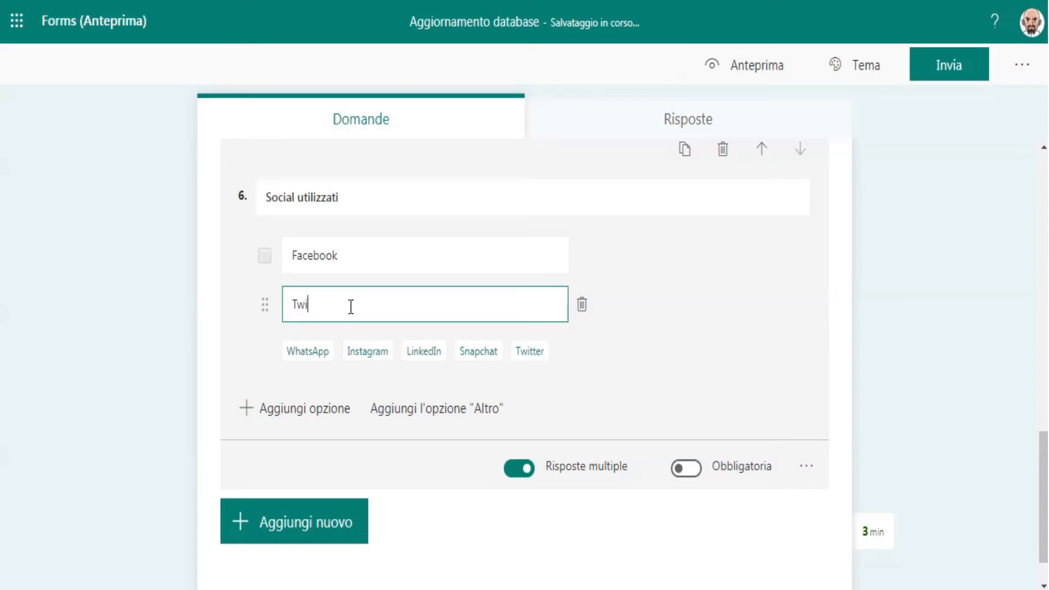
text(tter)
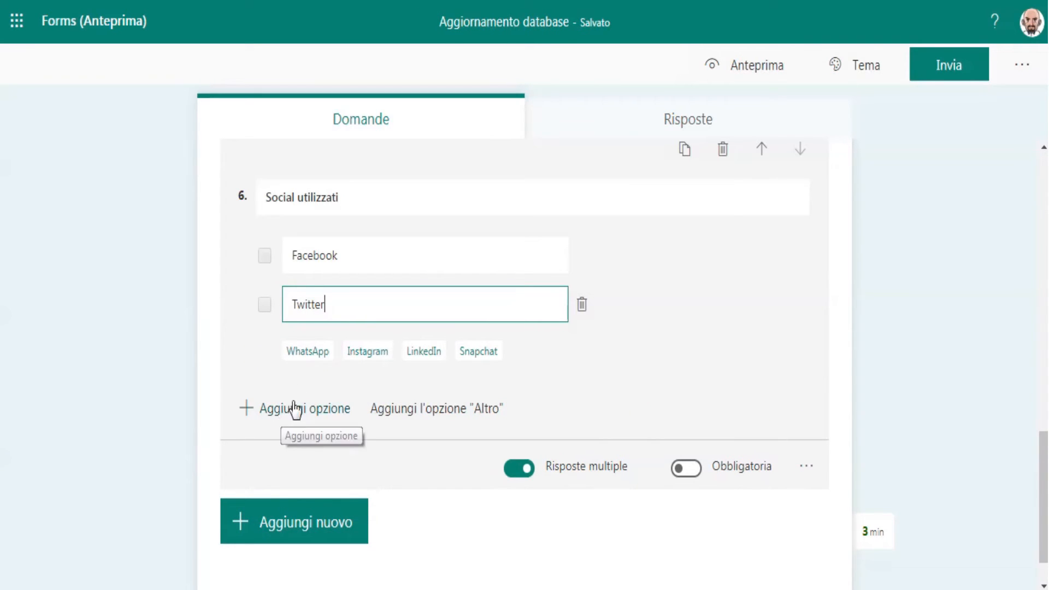
click(358, 352)
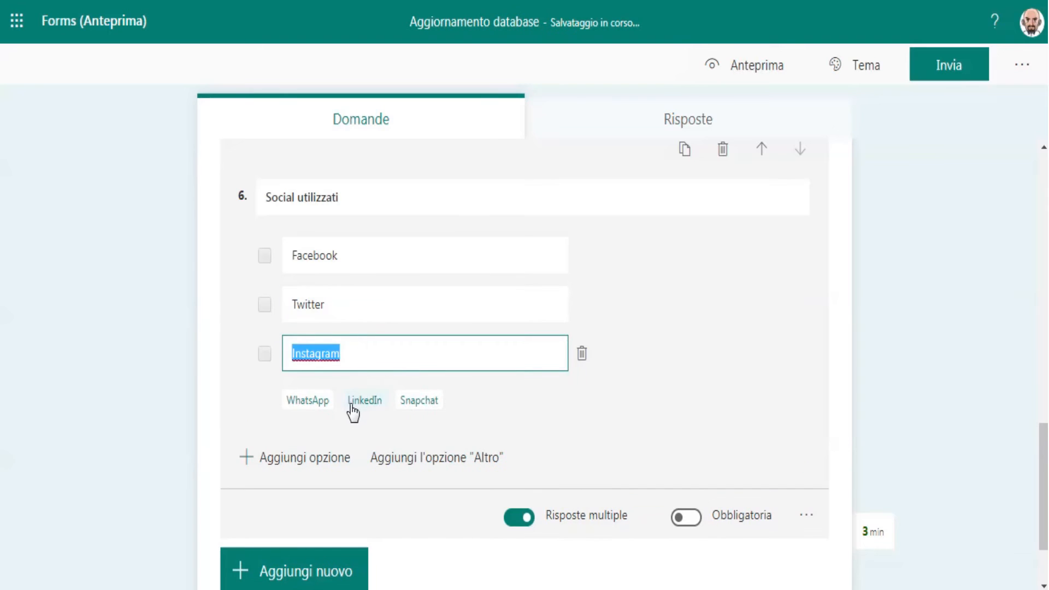
Step: Add the suggested option "LinkedIn", a blank fifth option and the "Altro" option to the "Social utilizzati" question
click(358, 403)
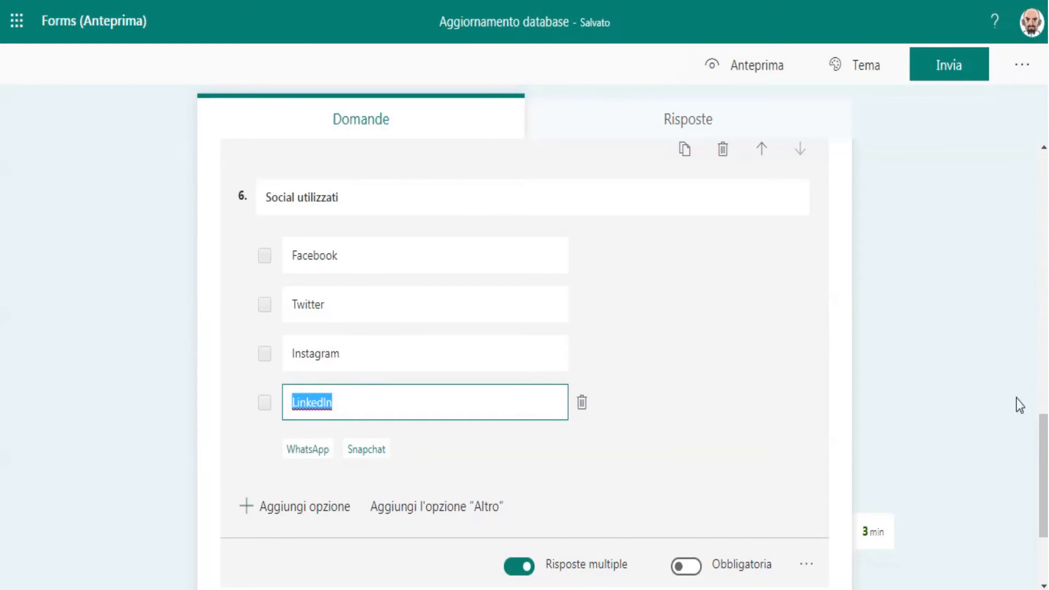
click(314, 510)
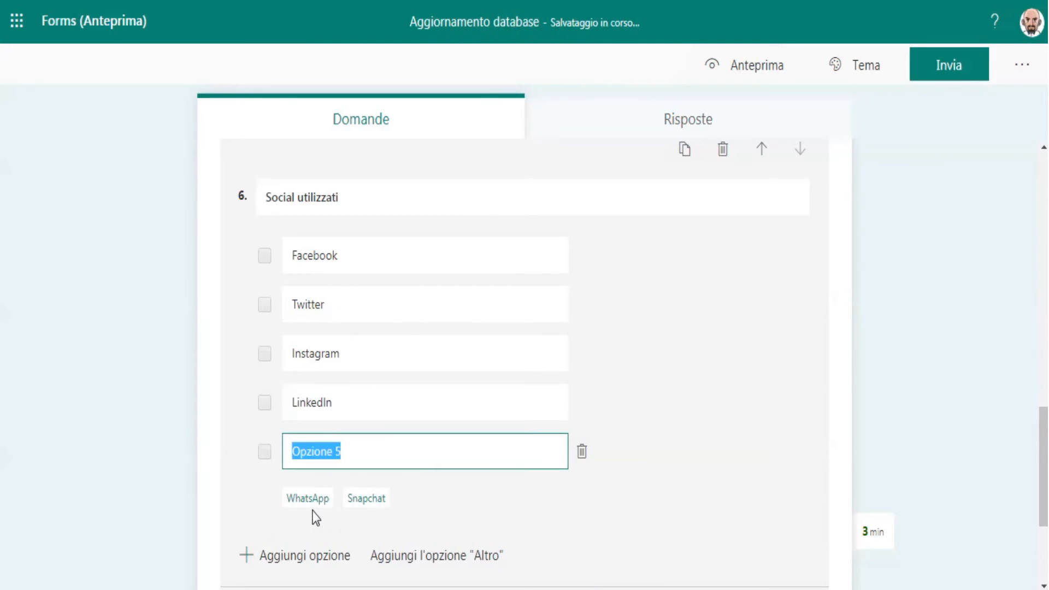
text(Al)
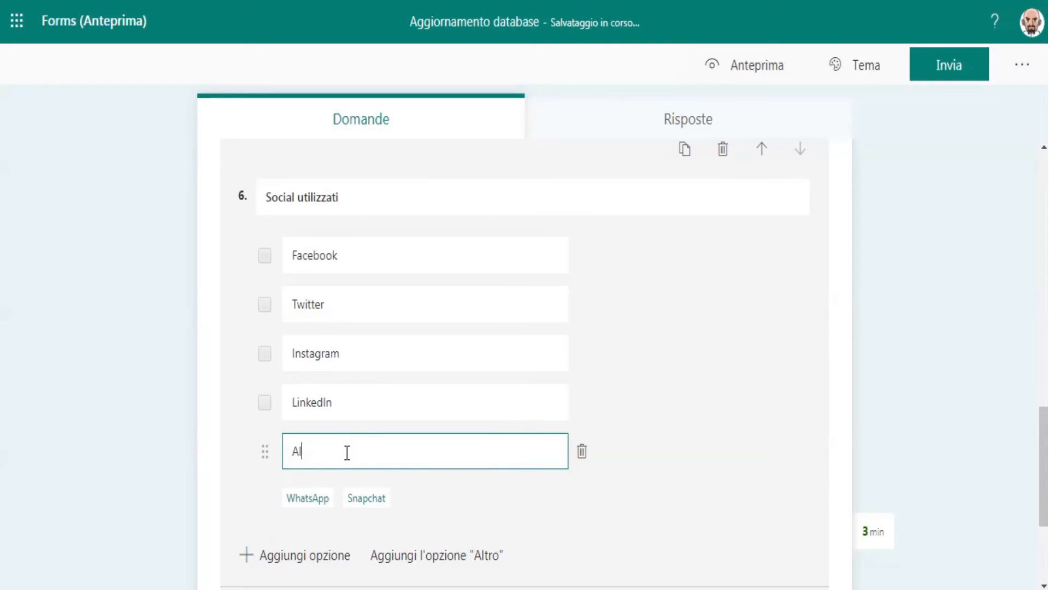
key(BackSpace)
key(BackSpace)
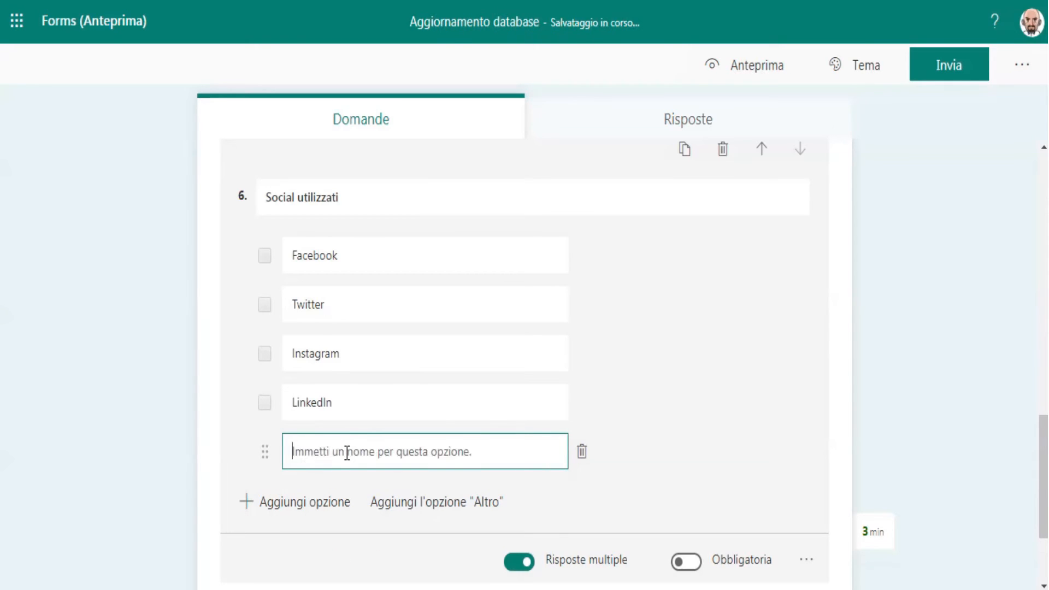
click(462, 555)
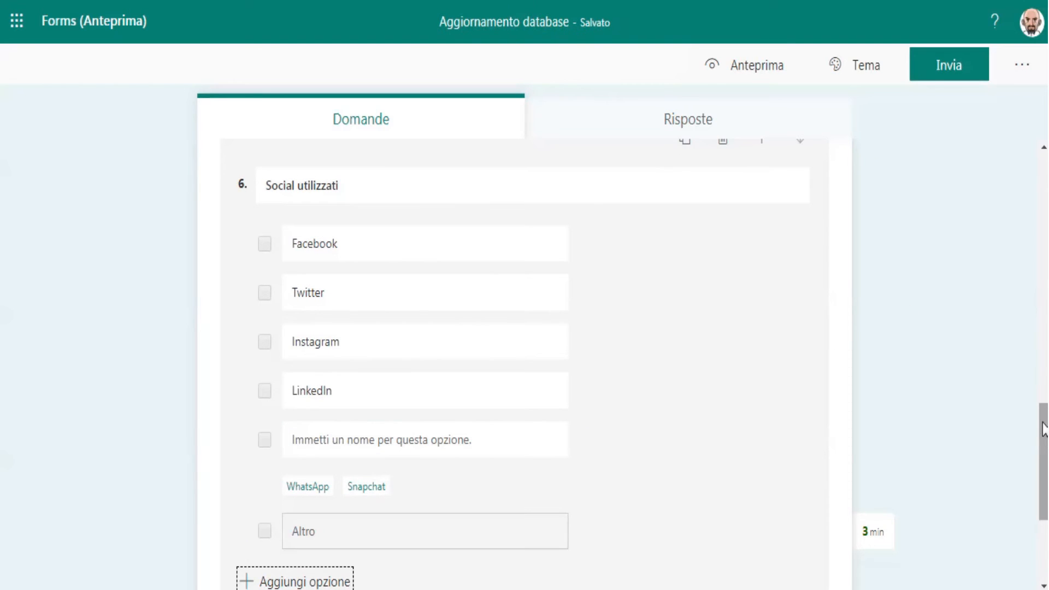
Step: Review the finished question and view the estimated completion time, dismissing the suggestion without adding it to the subtitle
scroll(1042, 444, up, 5)
scroll(1042, 444, down, 7)
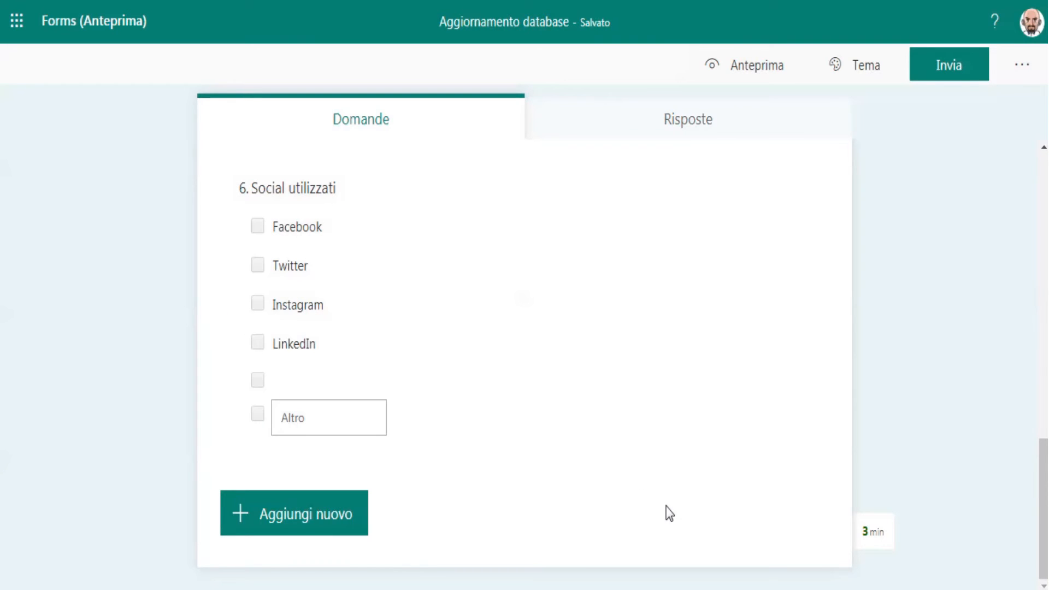
click(873, 537)
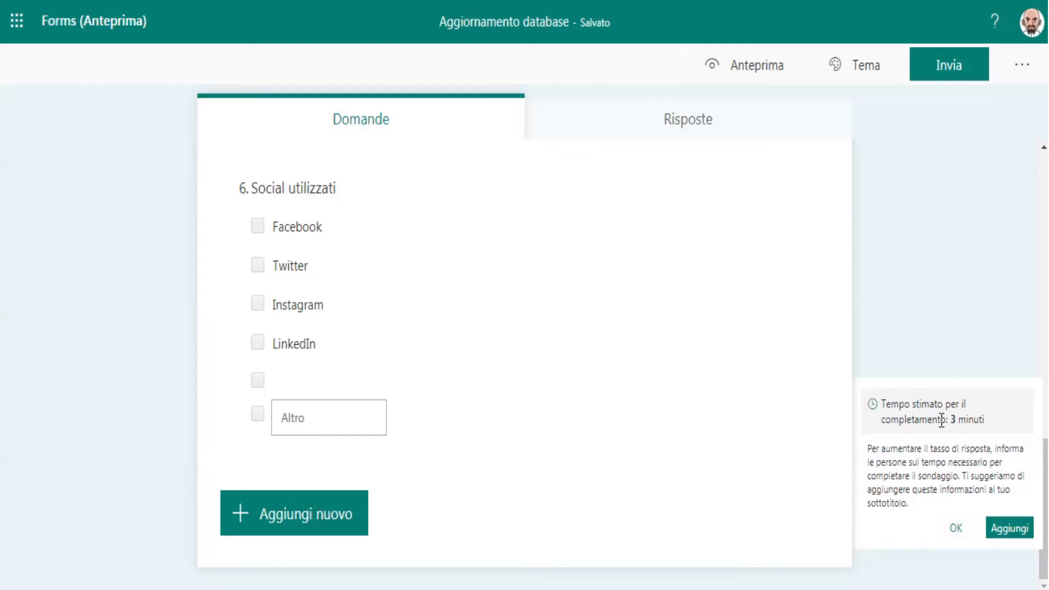
click(956, 530)
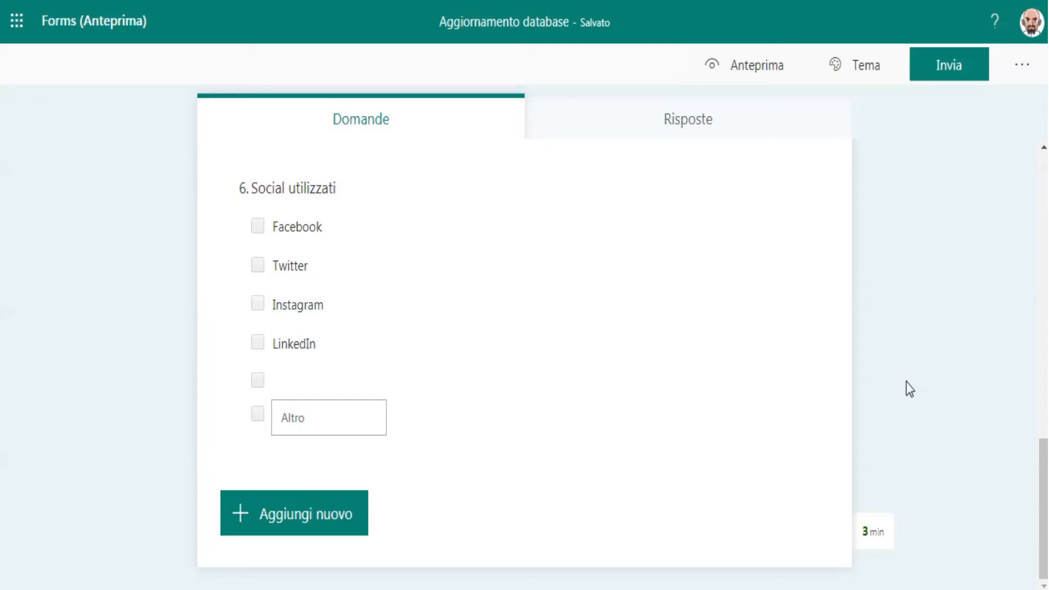
Step: Preview the form and fill in a sample membership card number and the member's full name
drag(1042, 481, 1044, 117)
click(748, 72)
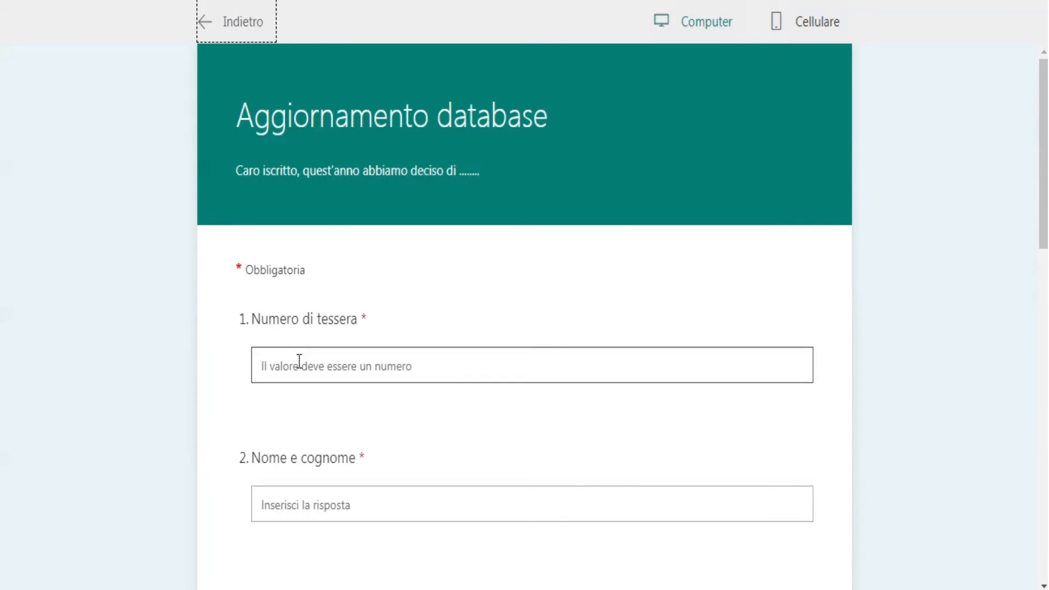
drag(1044, 130, 1042, 176)
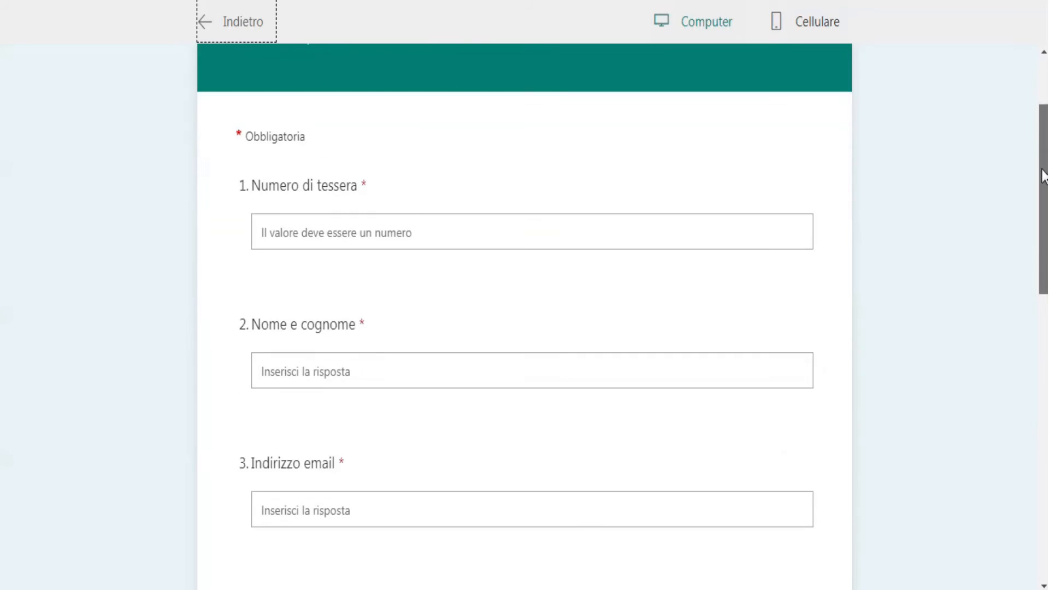
click(351, 229)
text(1243432)
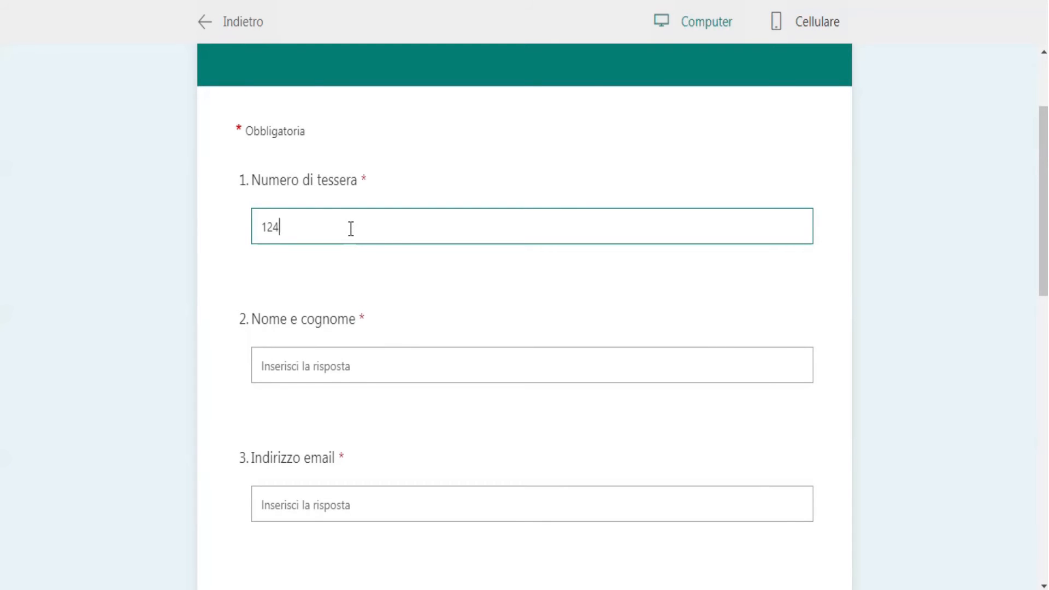
click(337, 374)
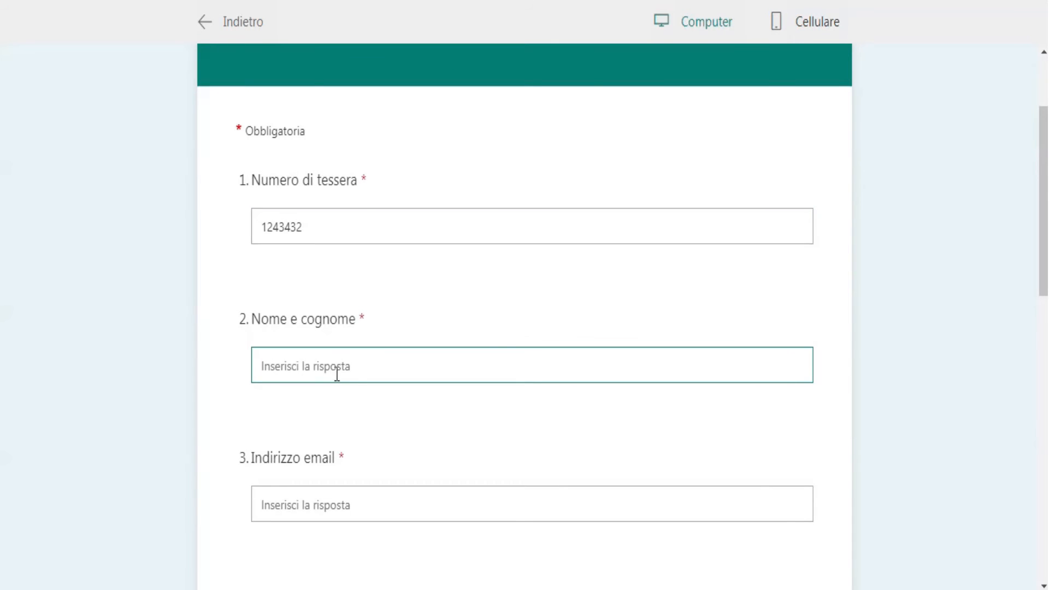
text(Mario Rossi)
Step: Test the "Numero di tessera" number restriction by entering the letters "asfds", and replace them with a numeric card number
click(311, 227)
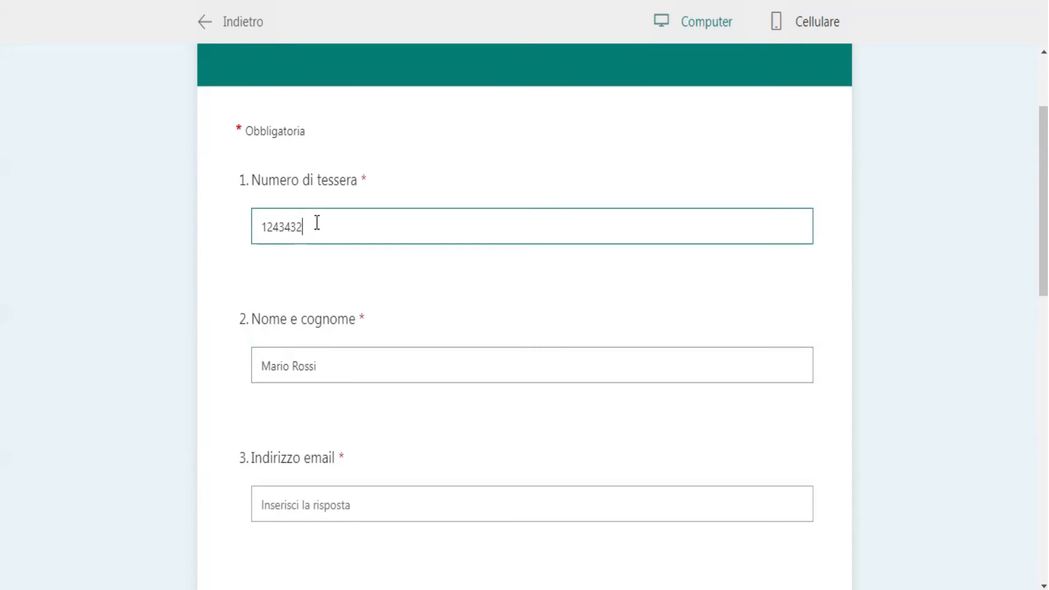
drag(316, 225, 234, 235)
text(asfds)
text(124234)
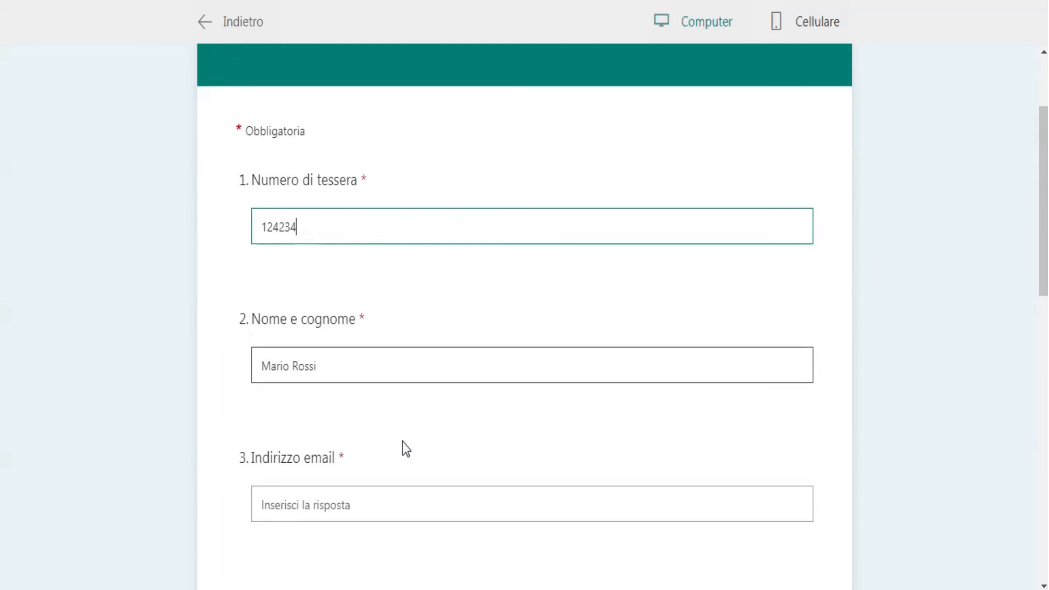
Step: Fill in the member's email address under "Indirizzo email" in the form preview
click(375, 503)
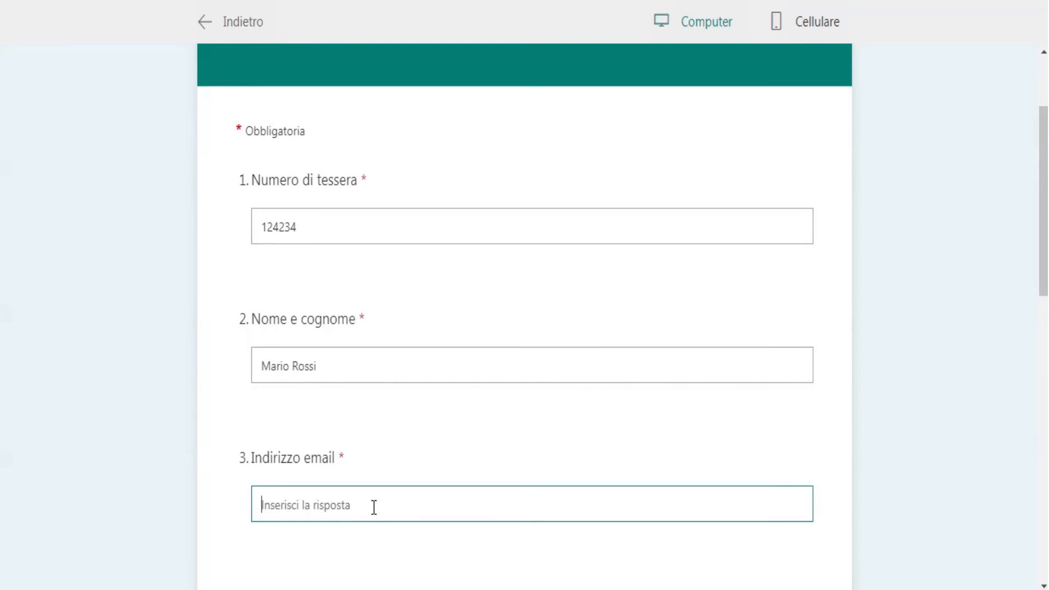
text(mario)
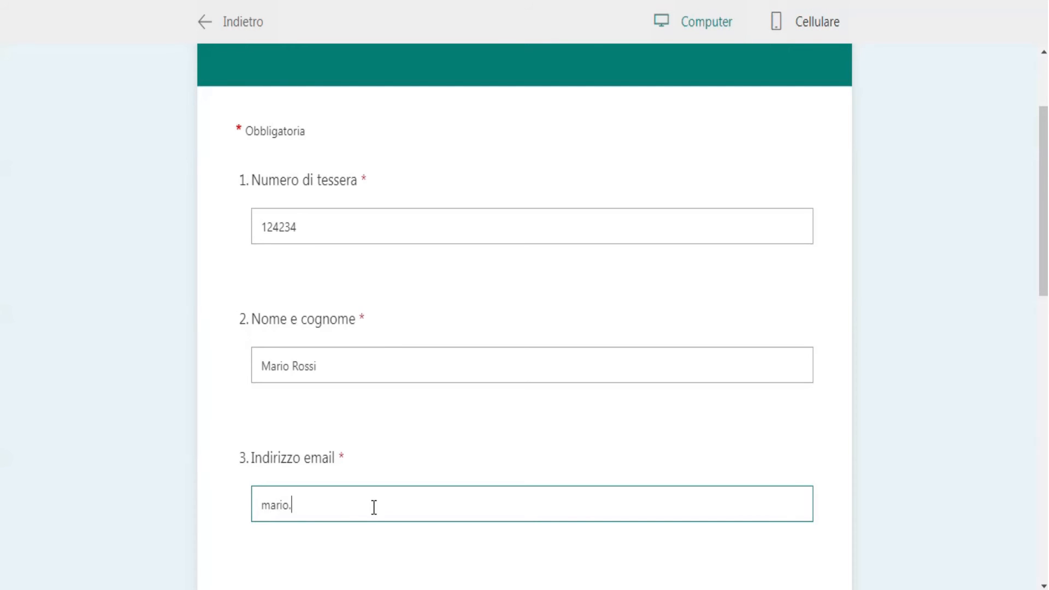
text(.rossi@ciaociao.ciao)
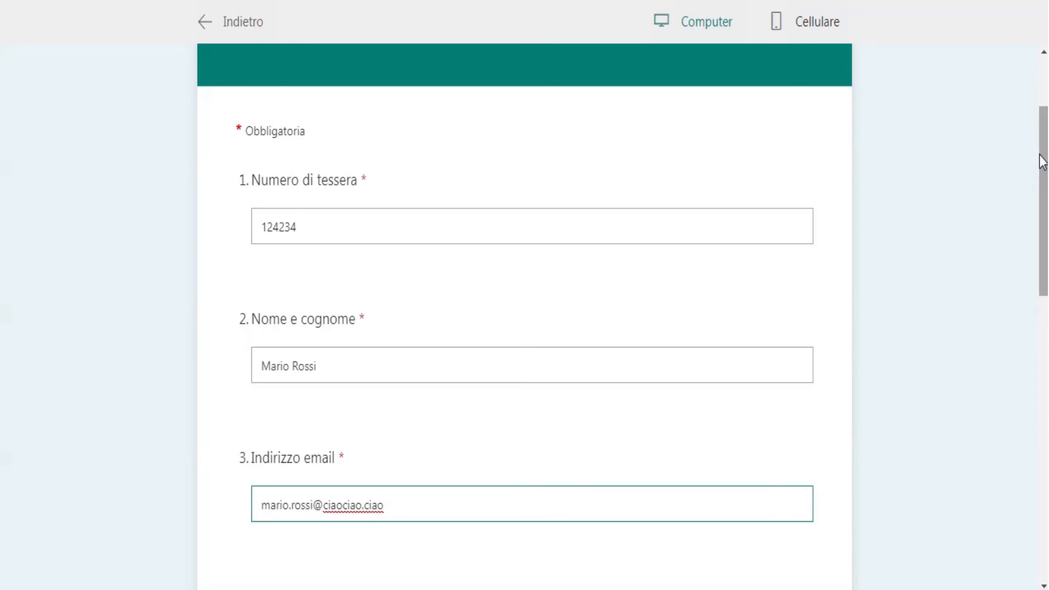
Step: Test the "N° di telefono" restriction with the letters "dfd", and replace them with a numeric phone number
drag(1034, 173, 958, 300)
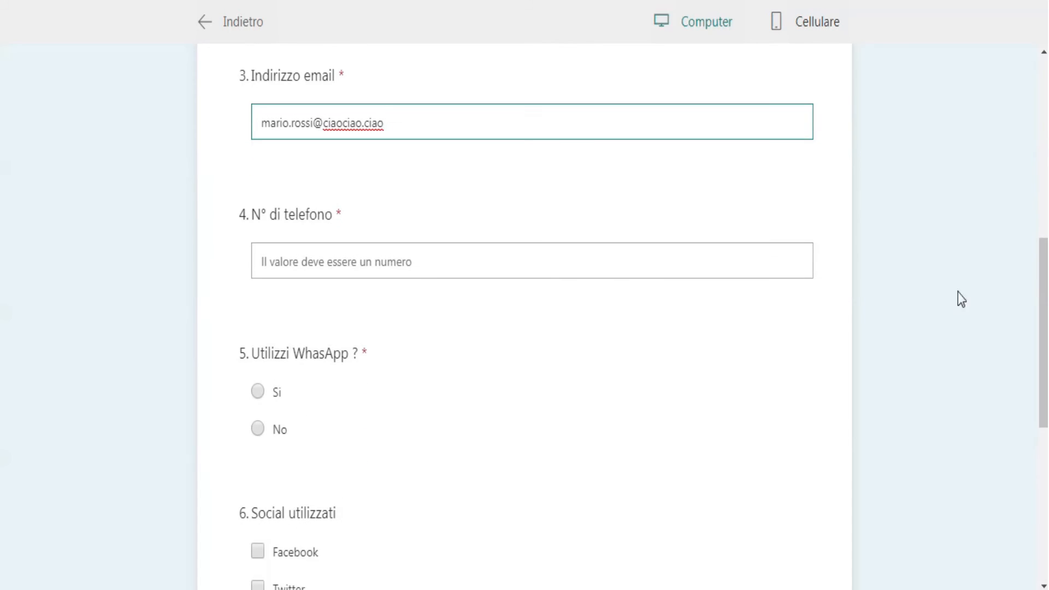
click(402, 258)
text(dfd)
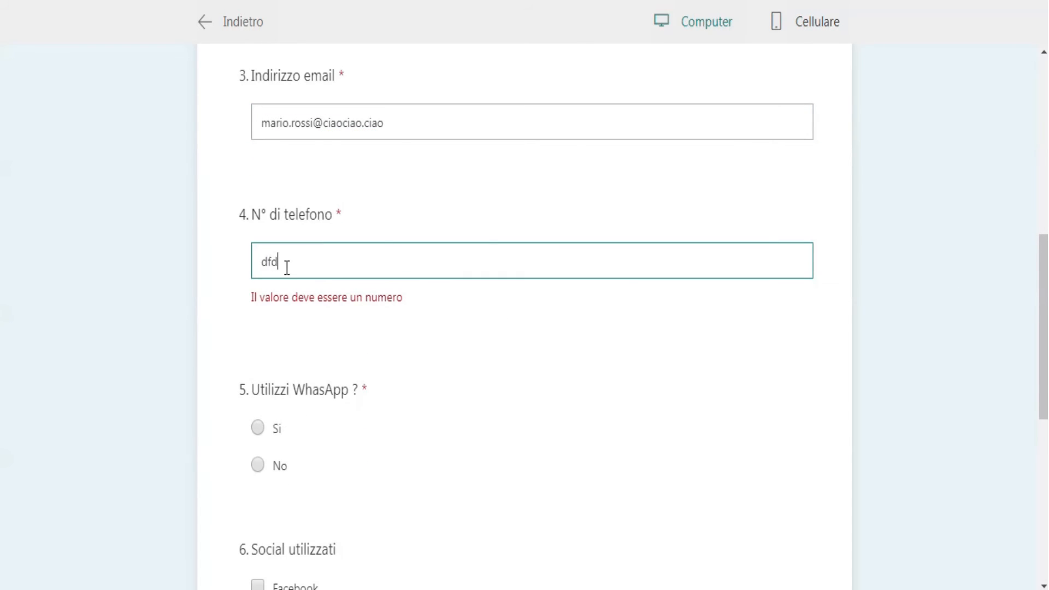
drag(287, 268, 246, 267)
text(23454)
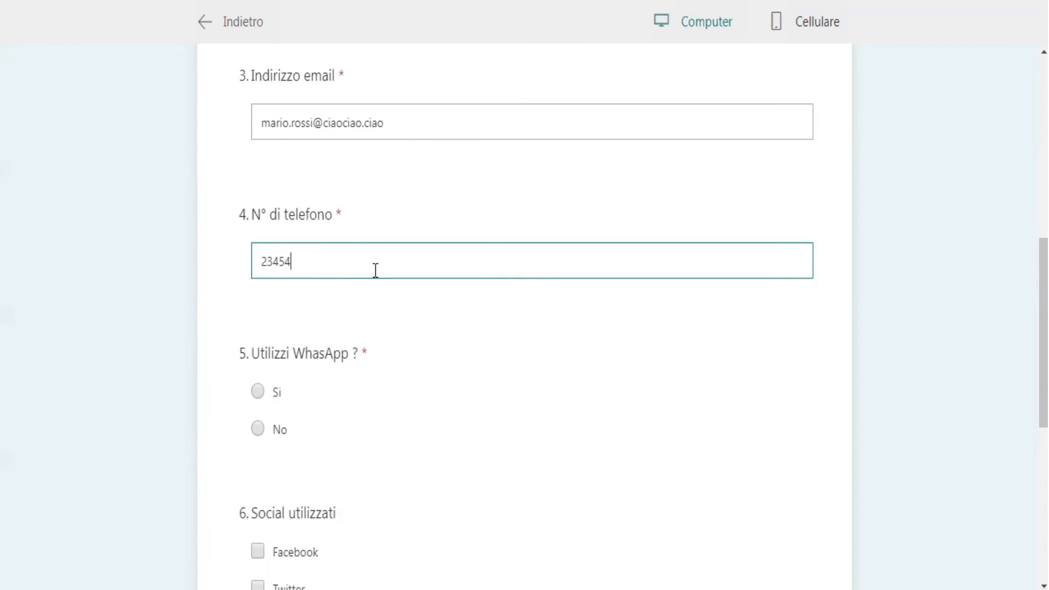
text(3543)
Step: Answer "Si" to the WhatsApp question, select "Facebook" as a social network, and return from the preview to the form editor
click(258, 392)
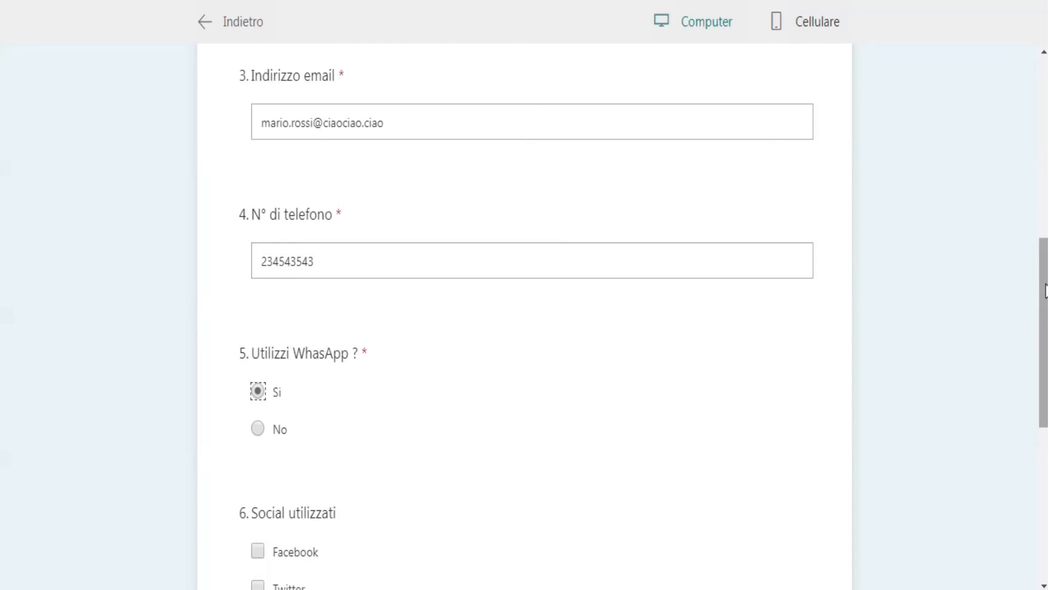
drag(1045, 287, 1040, 393)
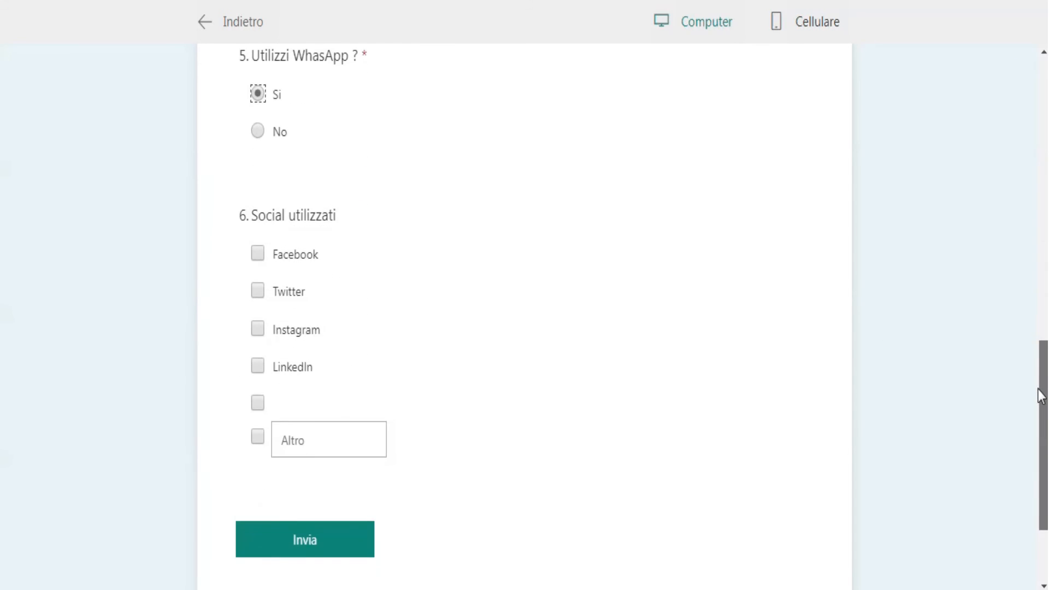
click(258, 254)
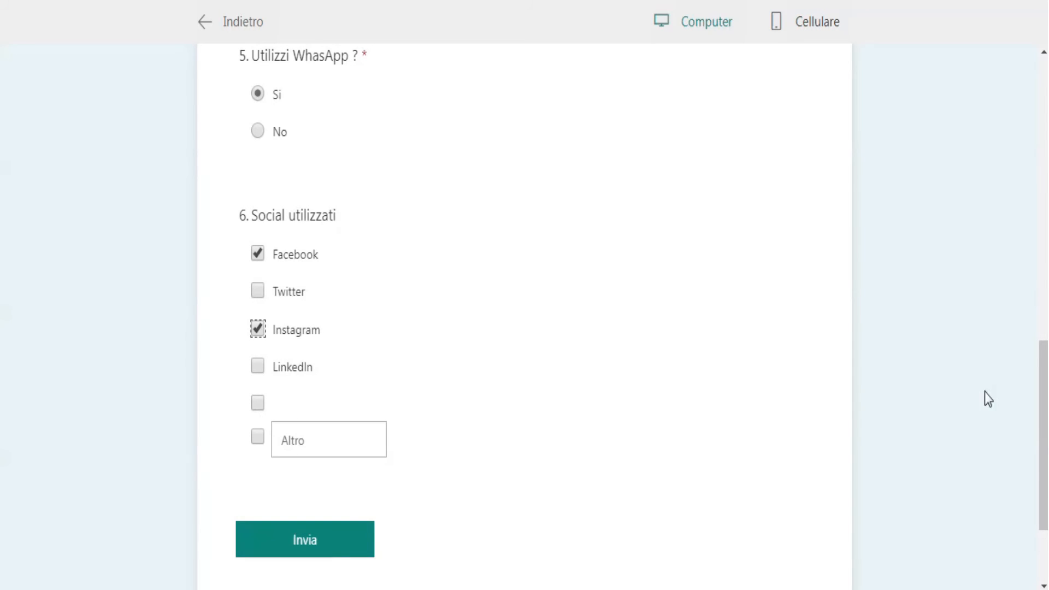
drag(1044, 382, 1043, 239)
click(1043, 239)
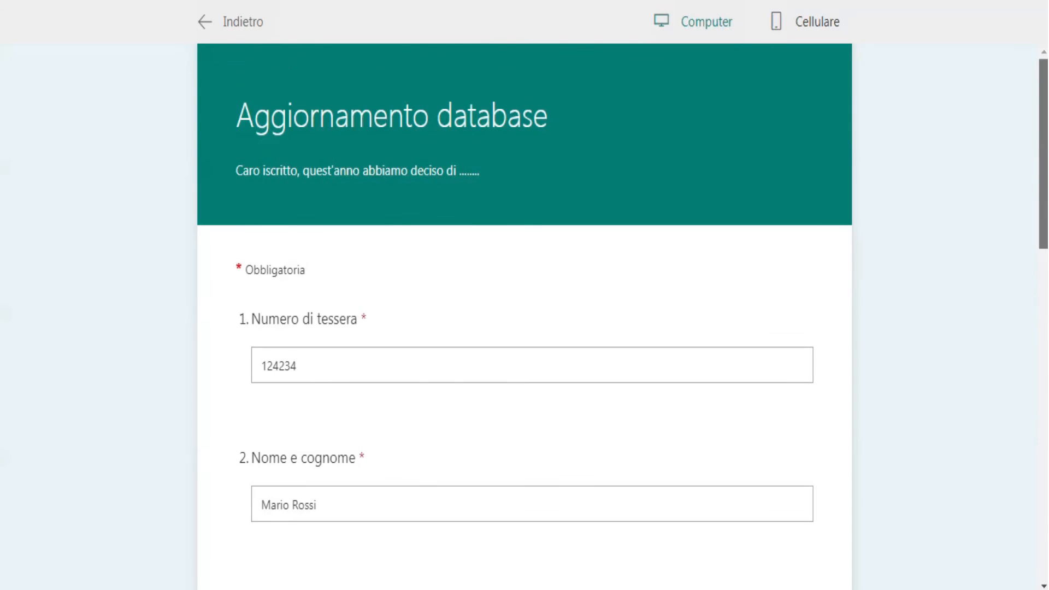
click(223, 26)
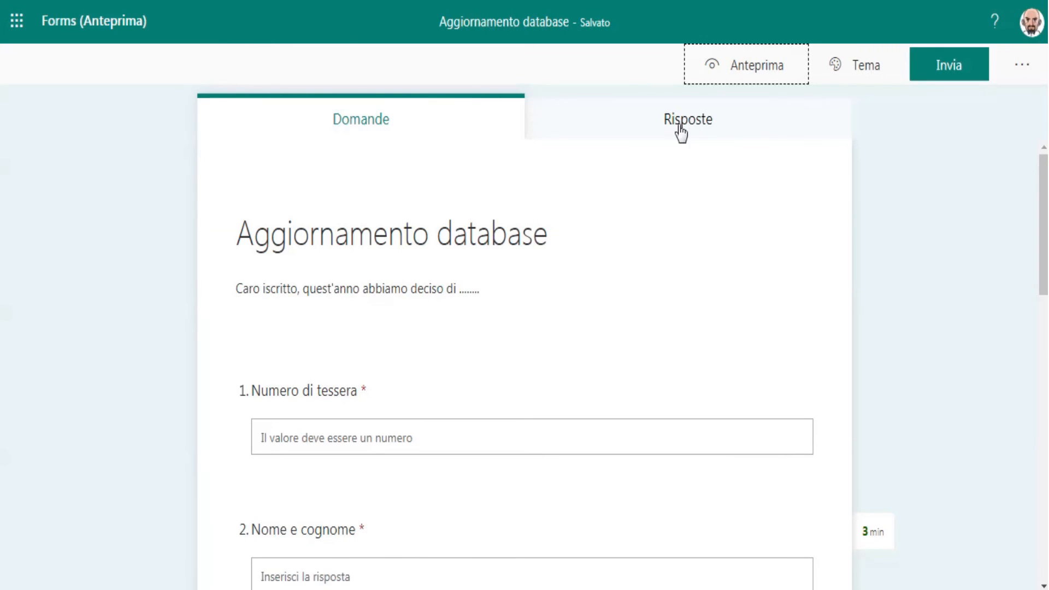
Step: Apply the illustrated snowboarder theme to the form
click(854, 67)
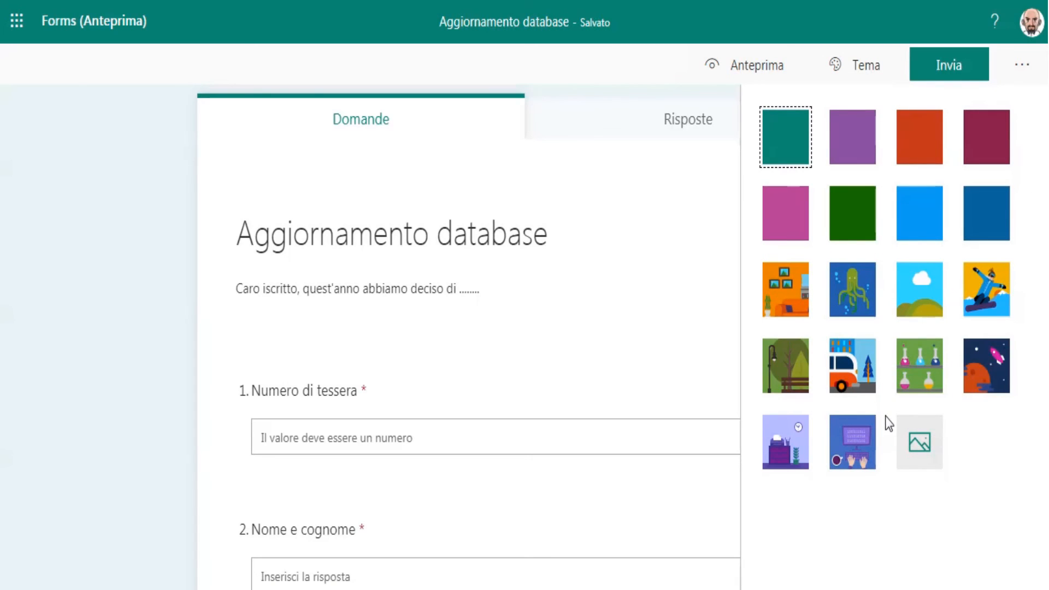
click(987, 302)
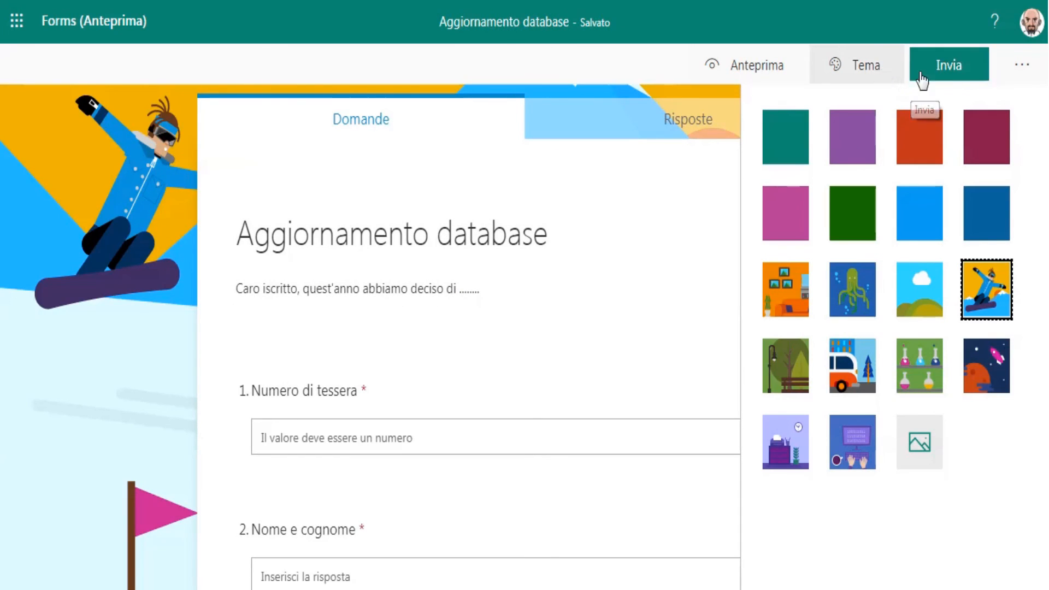
Step: Enable email notification for every response in the form's settings
click(1019, 68)
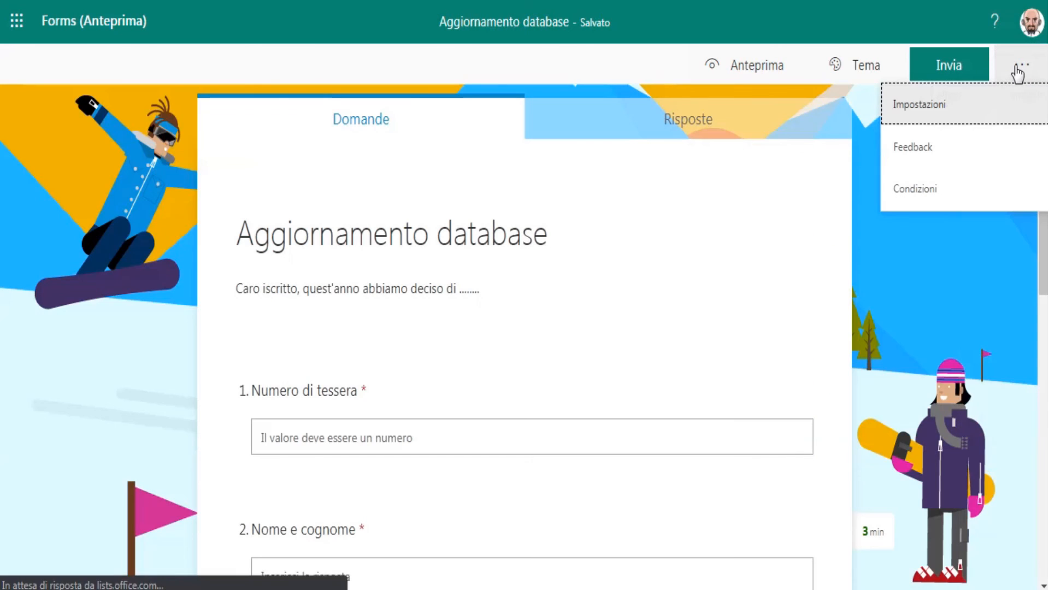
click(928, 108)
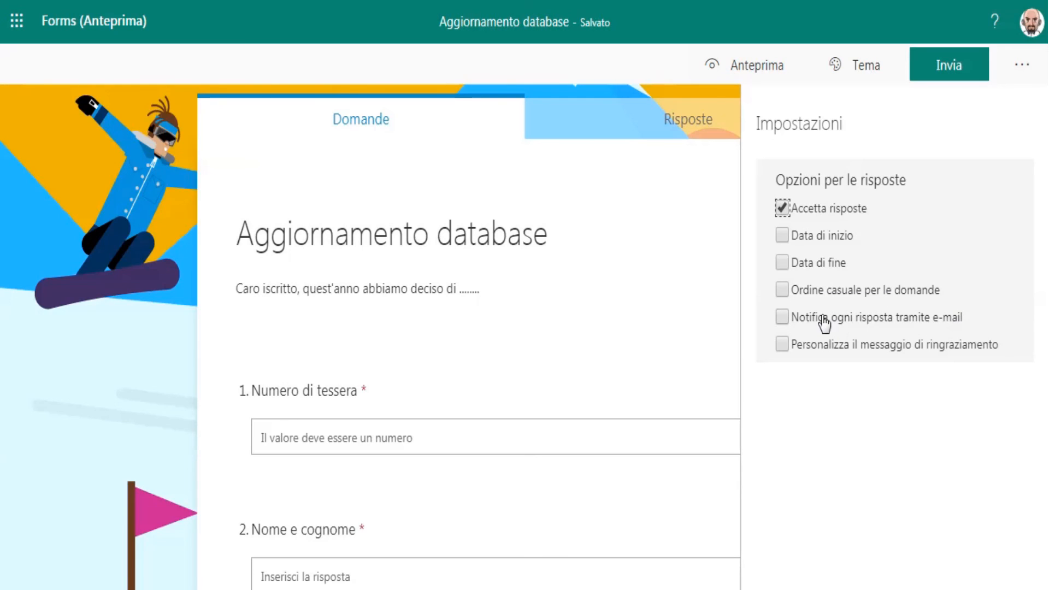
click(781, 316)
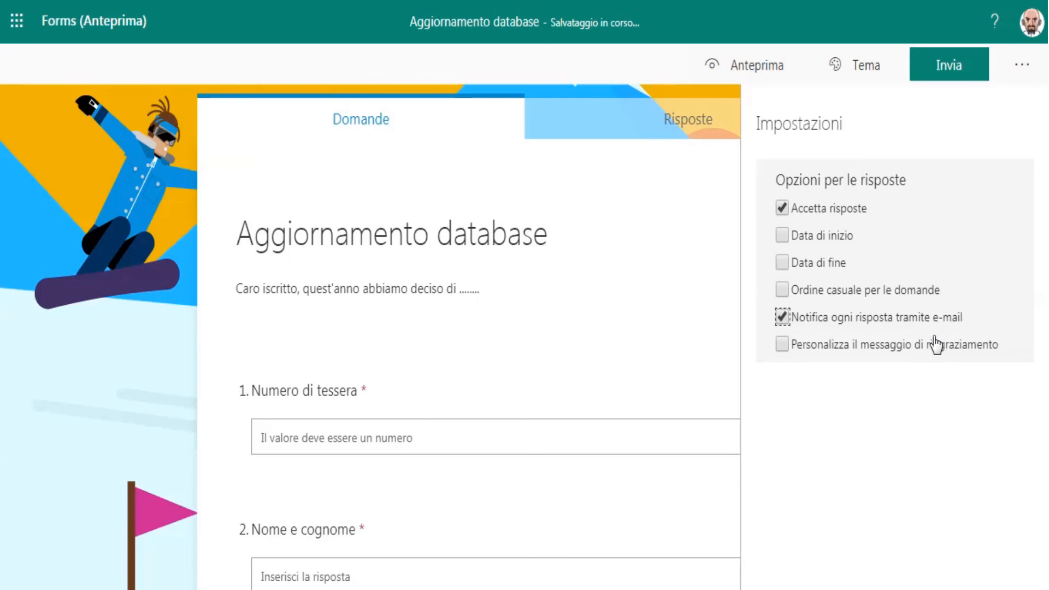
Step: Customise the thank-you message to read "La risposta è stata inviata. Grazie mille !" and leave the form's settings
click(783, 345)
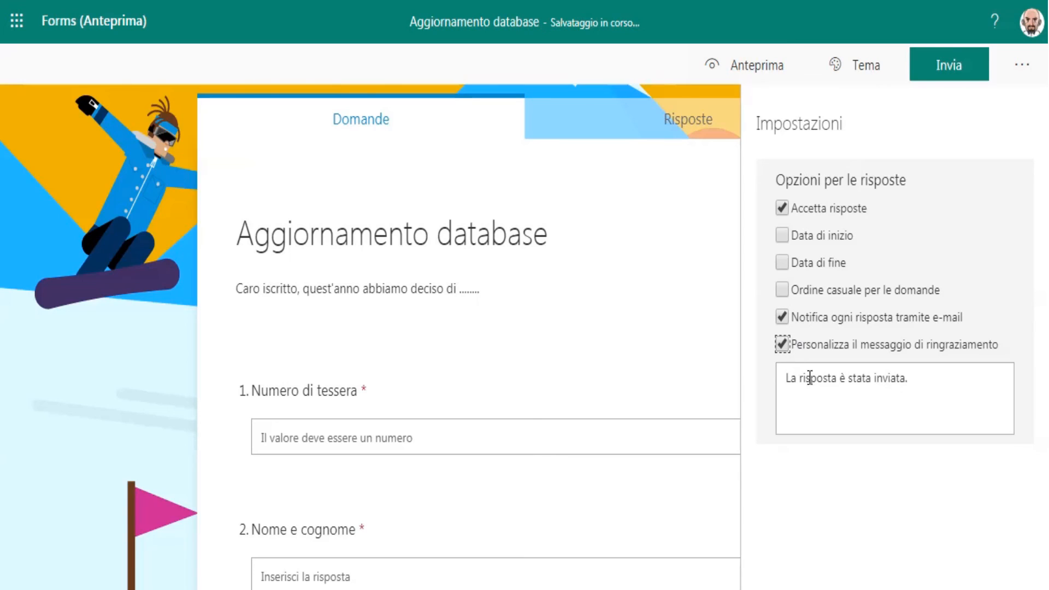
click(944, 386)
click(944, 382)
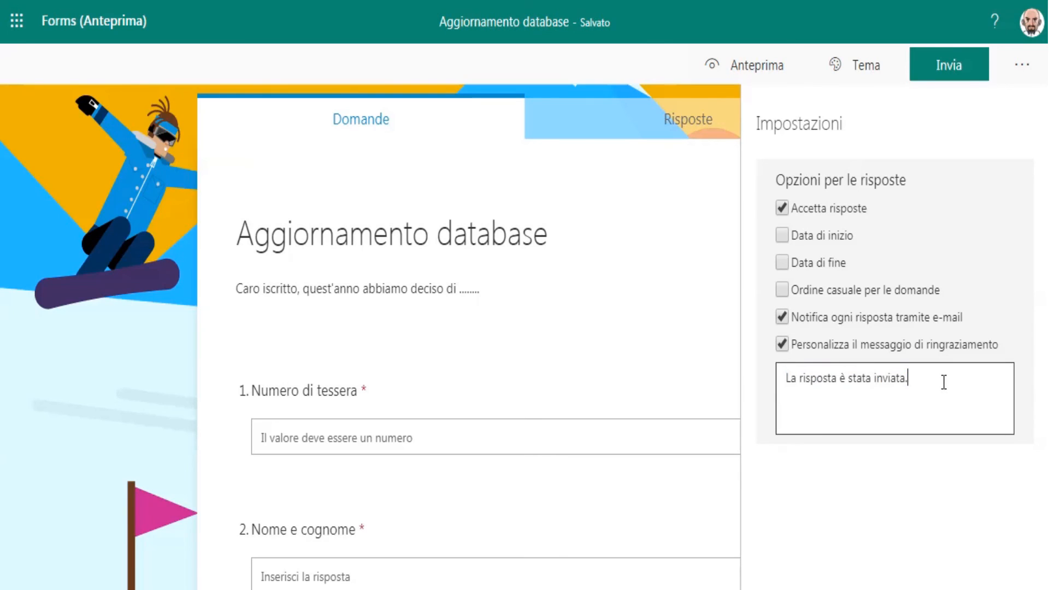
text(Gra)
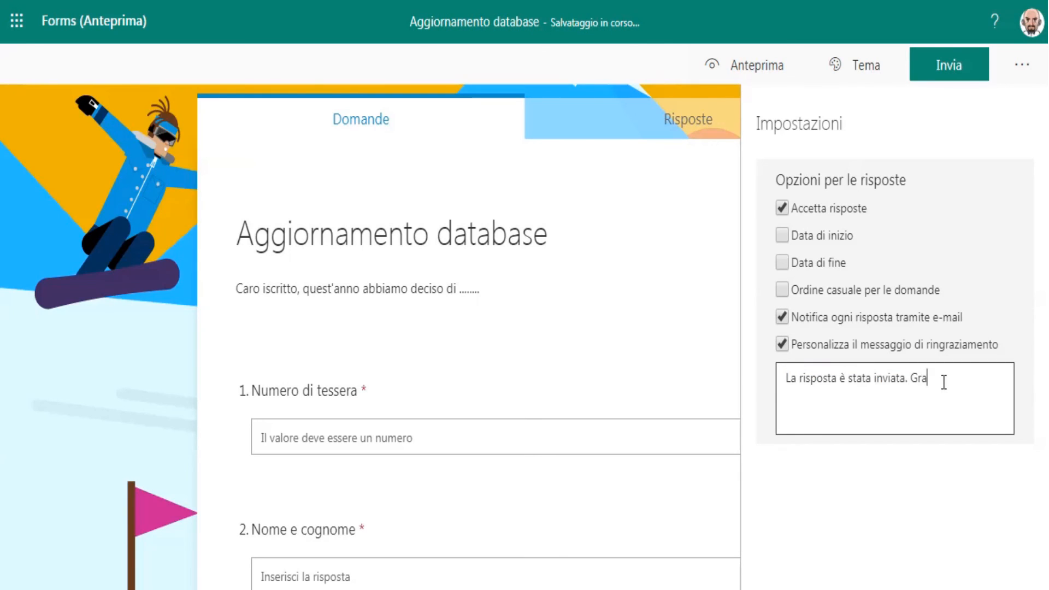
text(zie mille !)
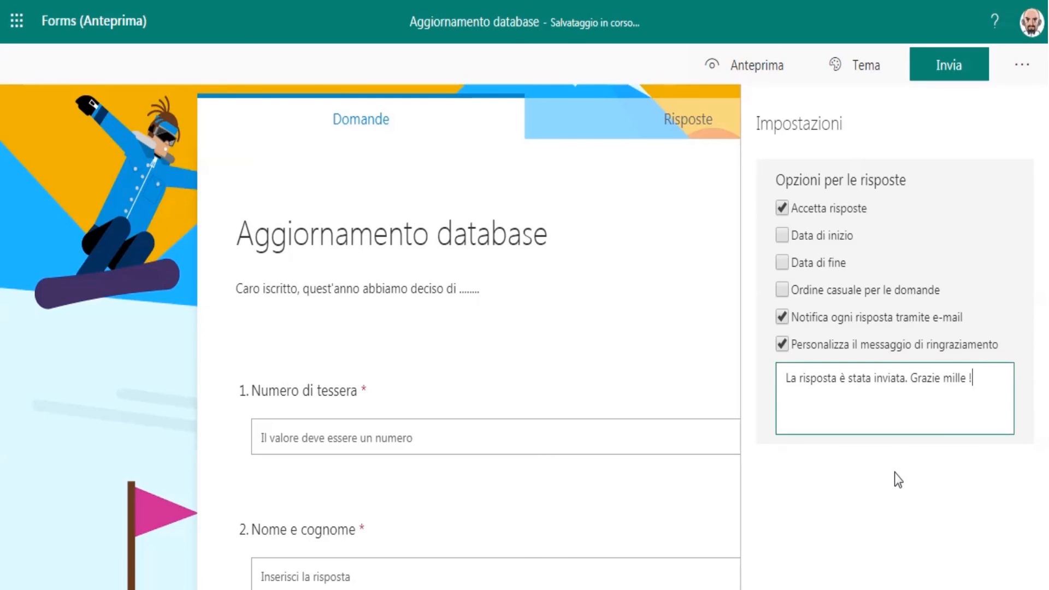
click(893, 473)
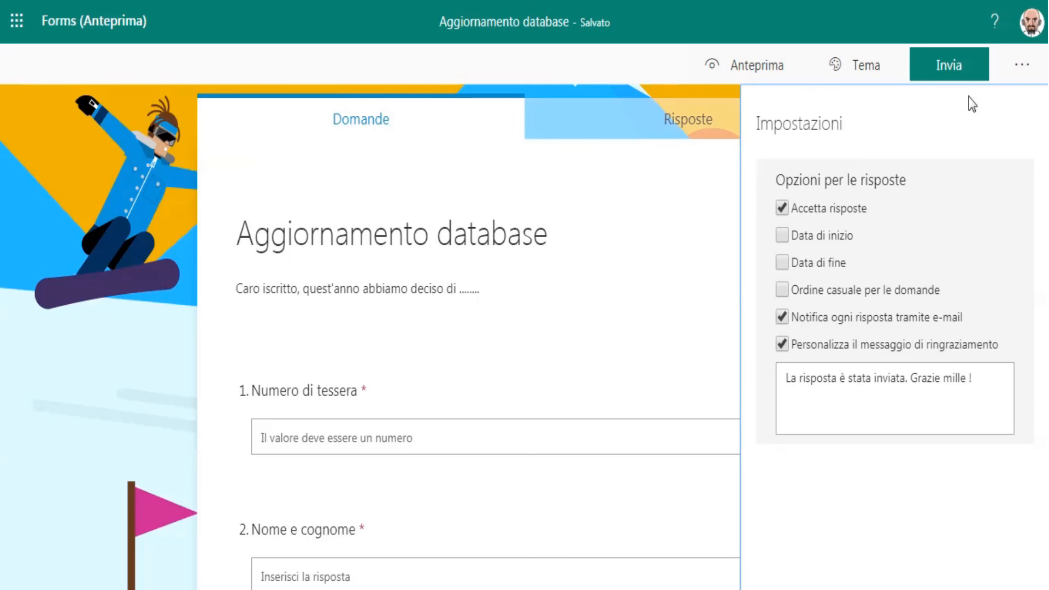
click(1023, 65)
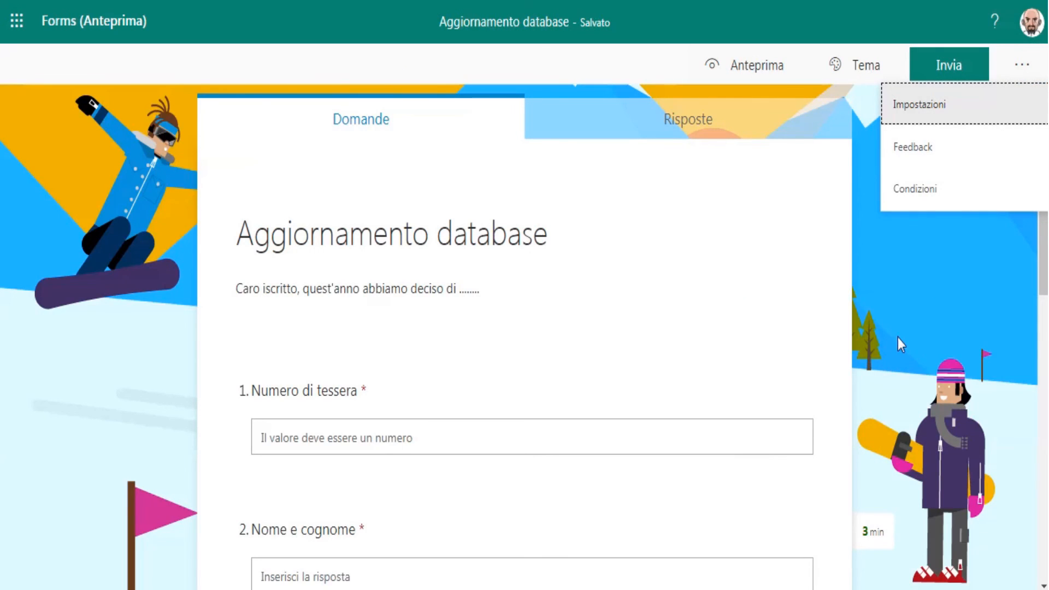